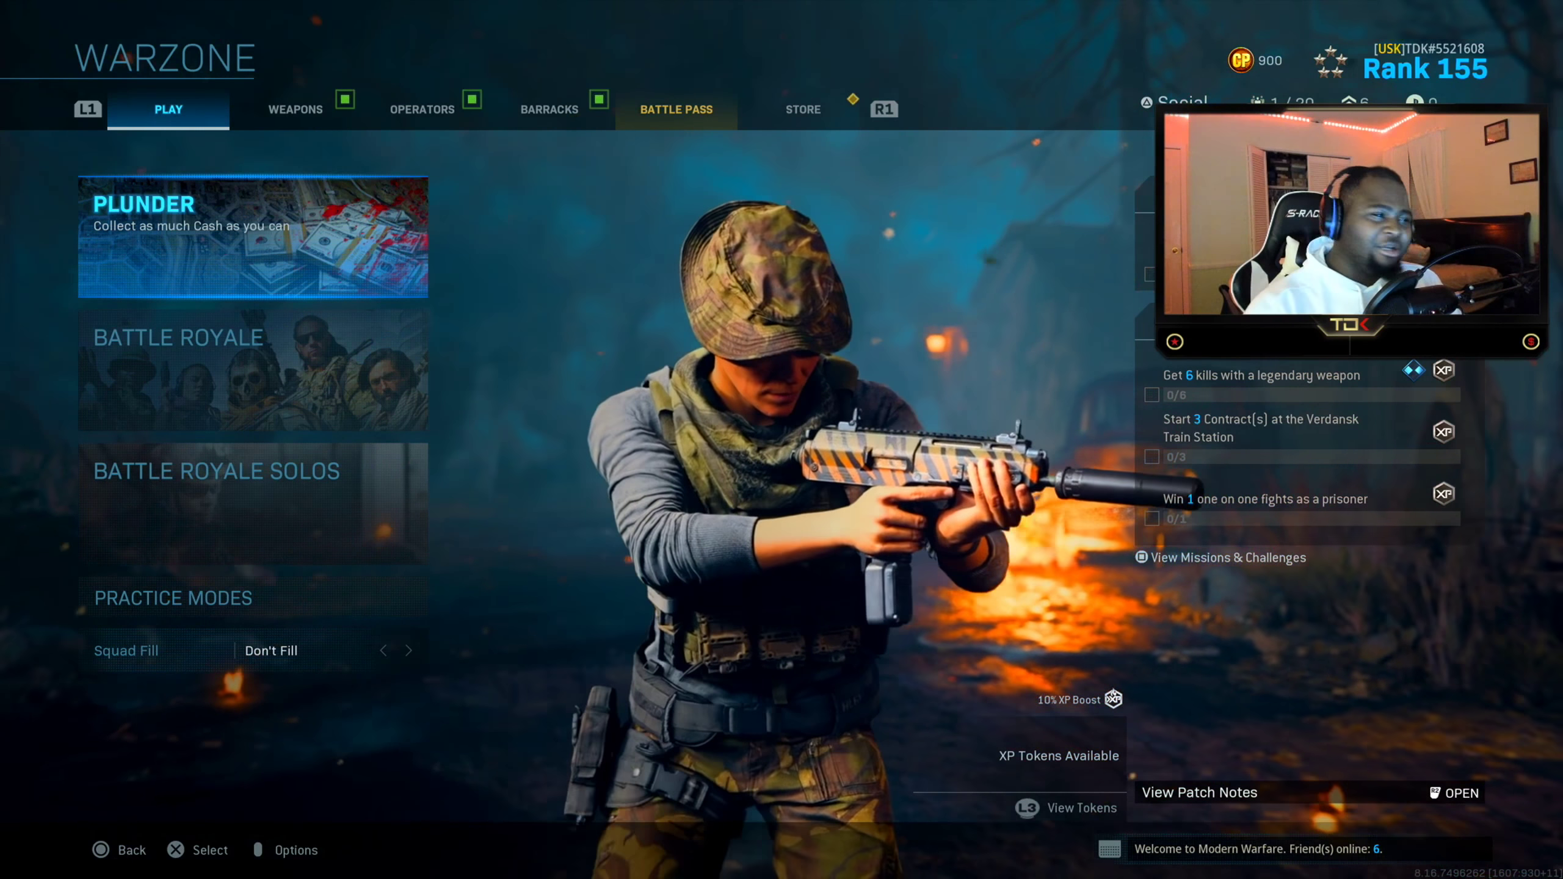
- Open the controller options and review the button layout preset, stick layout preset and vertical look inversion
key("e")
key("s")
key("Escape")
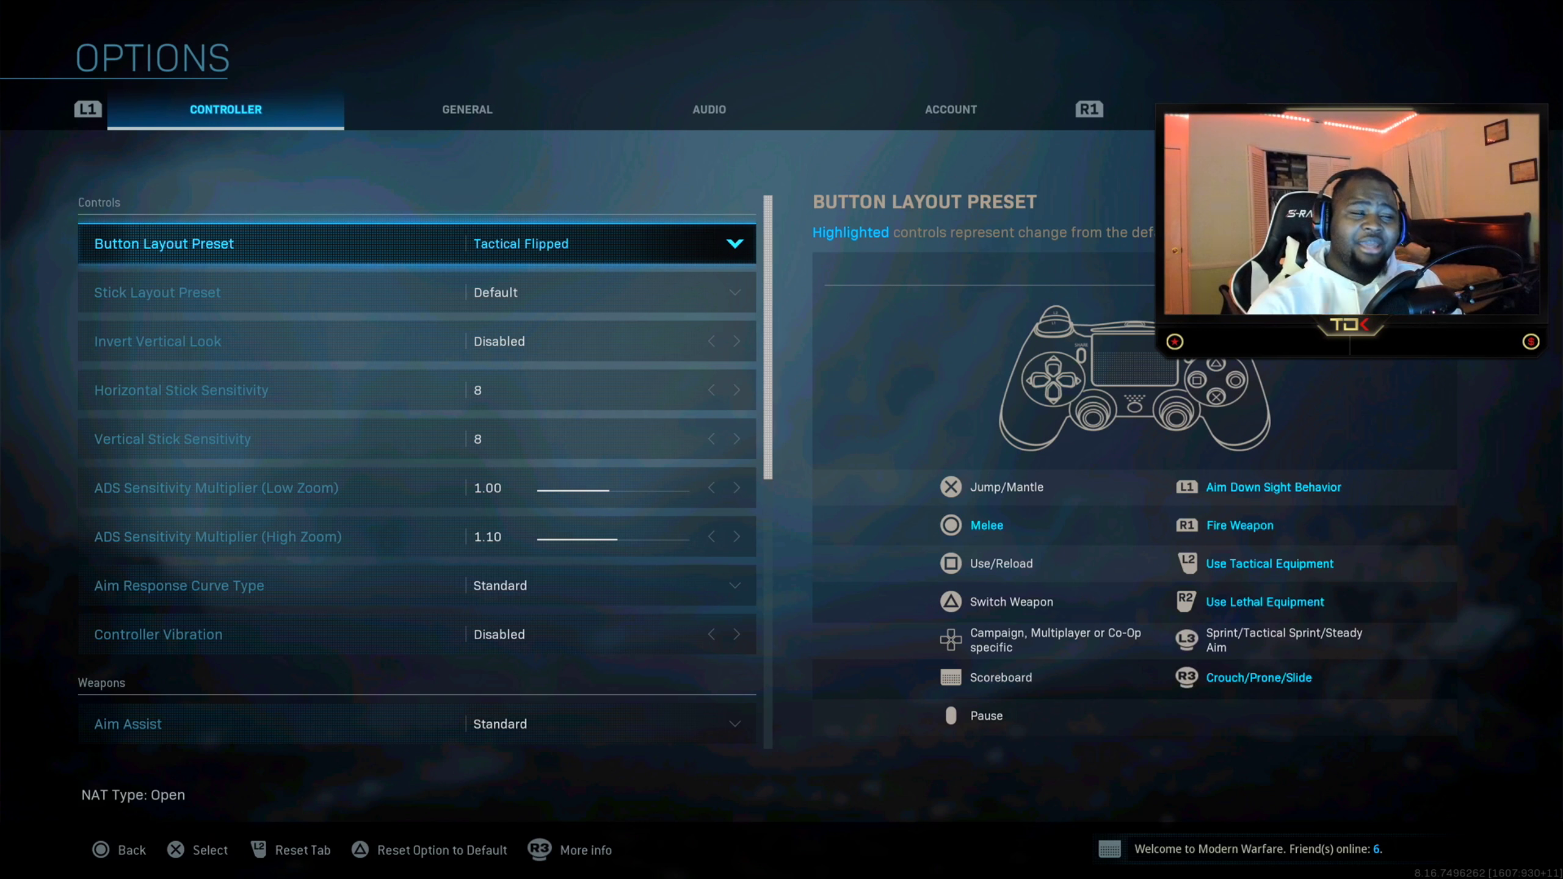
key("Down")
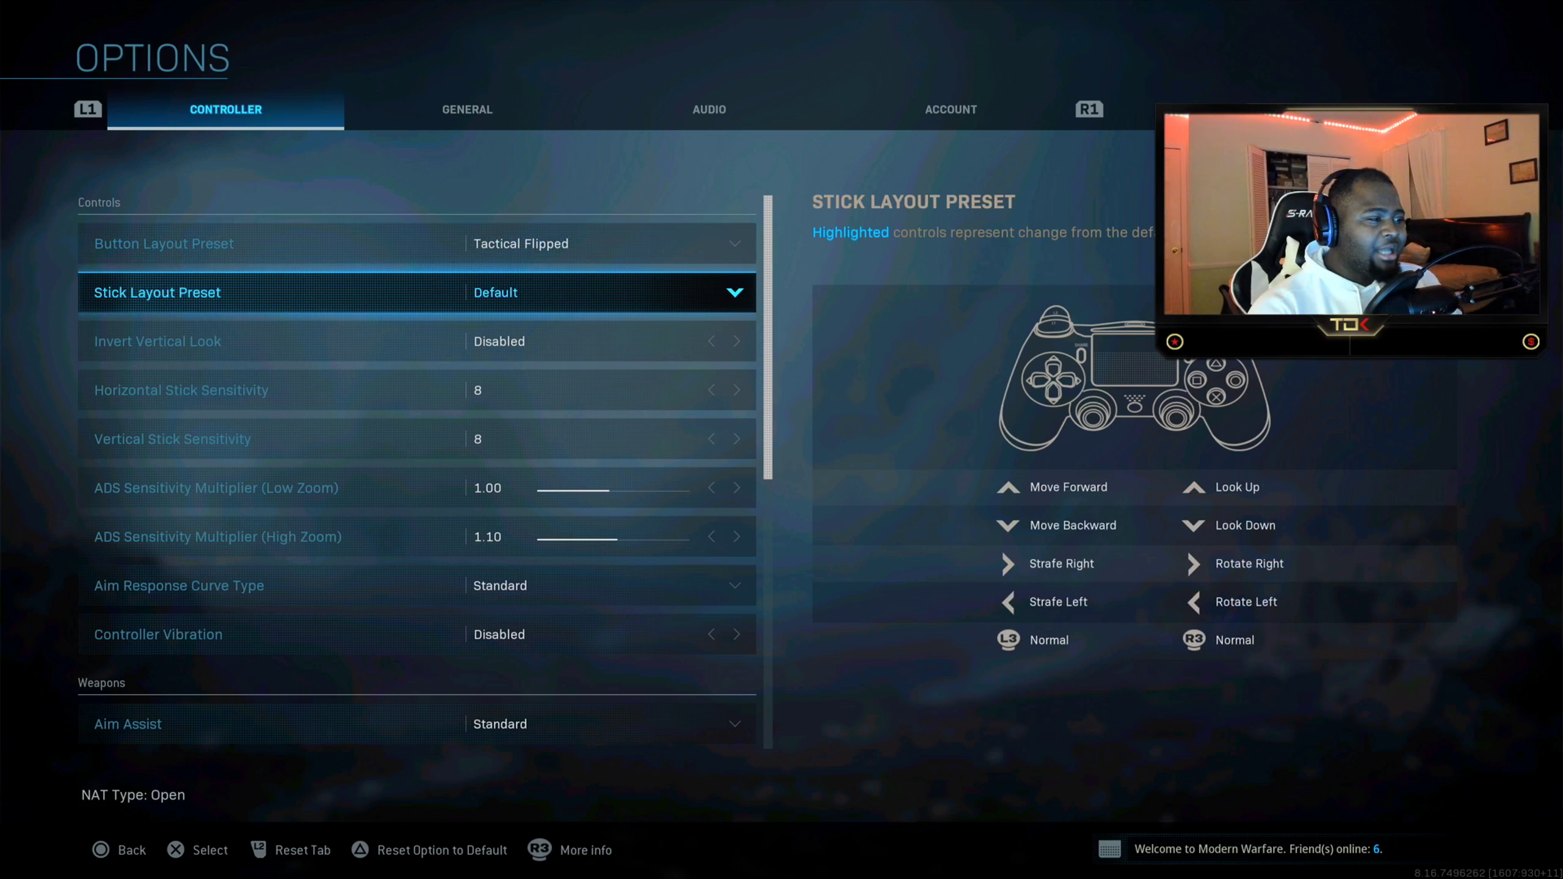
key("Down")
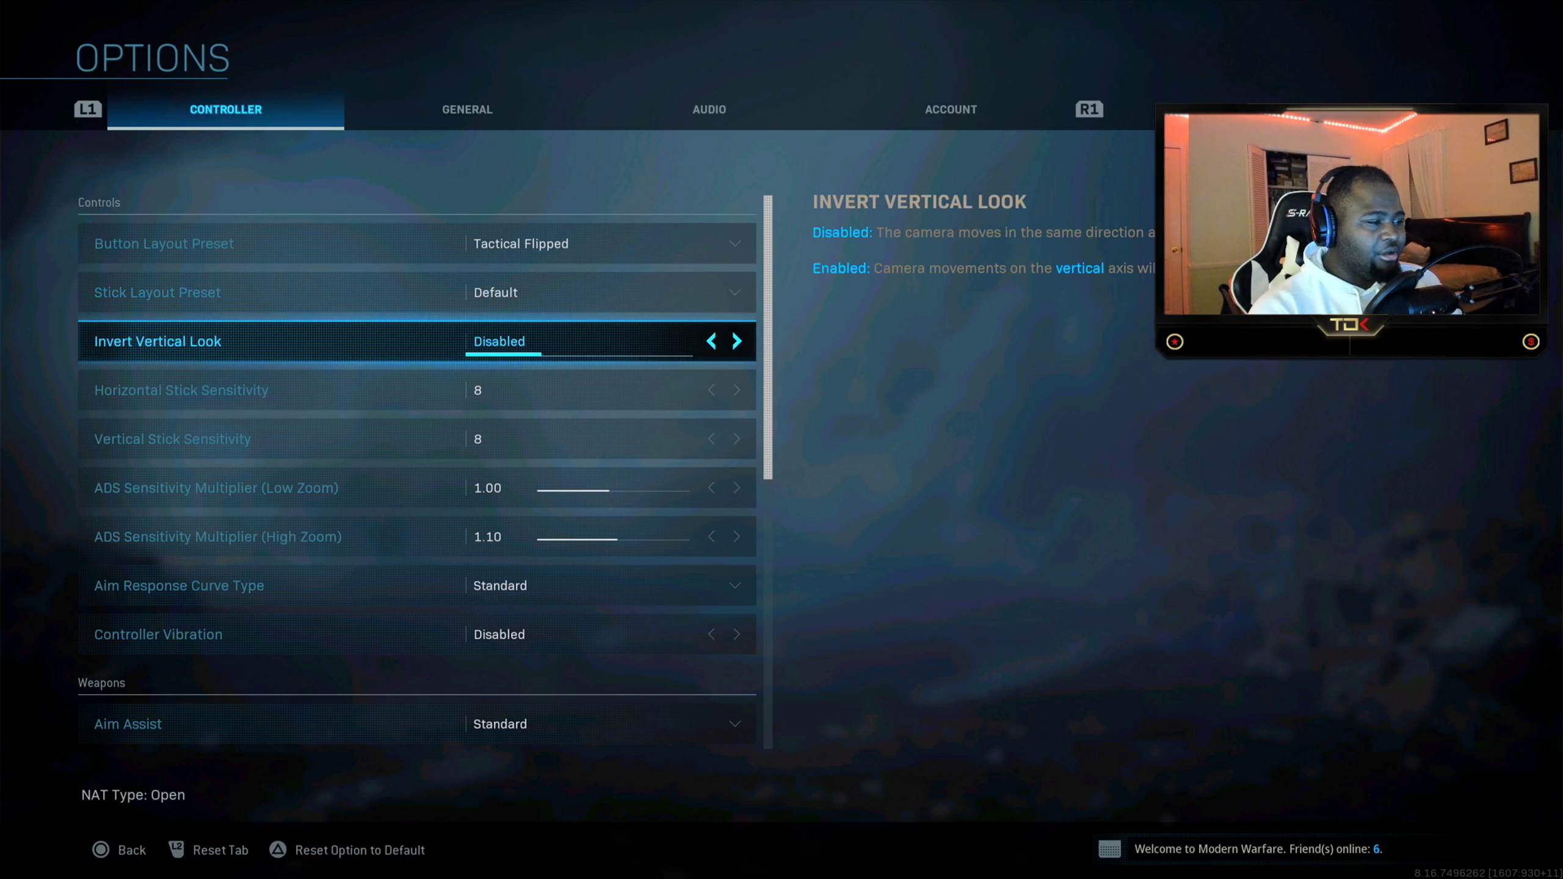
- Review the horizontal and vertical stick sensitivity, both ADS sensitivity multipliers, the aim response curve type and controller vibration
key("Down")
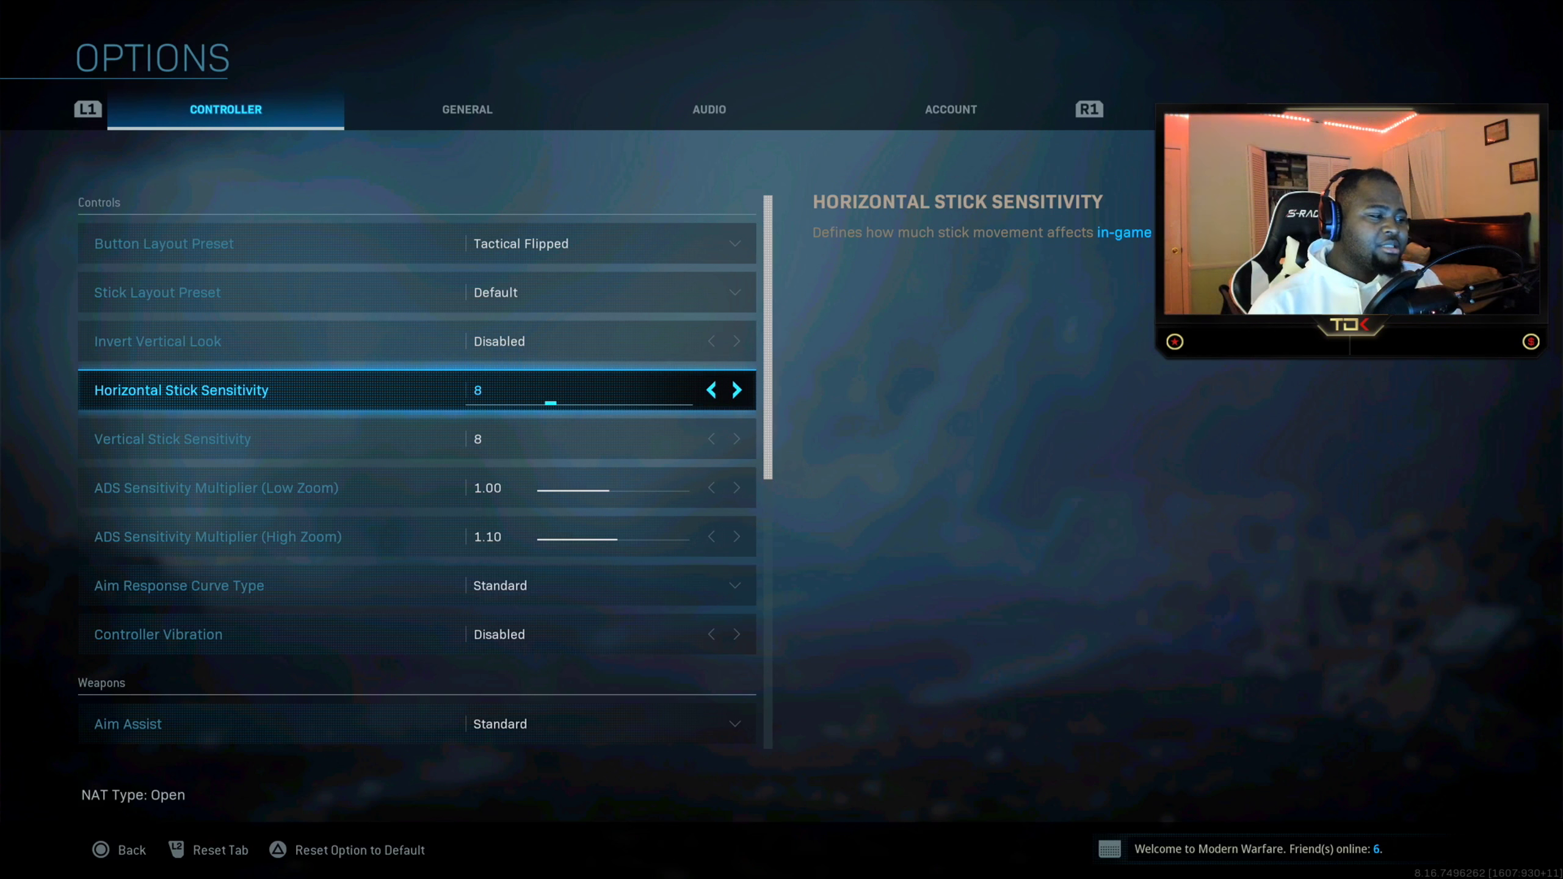
key("Down")
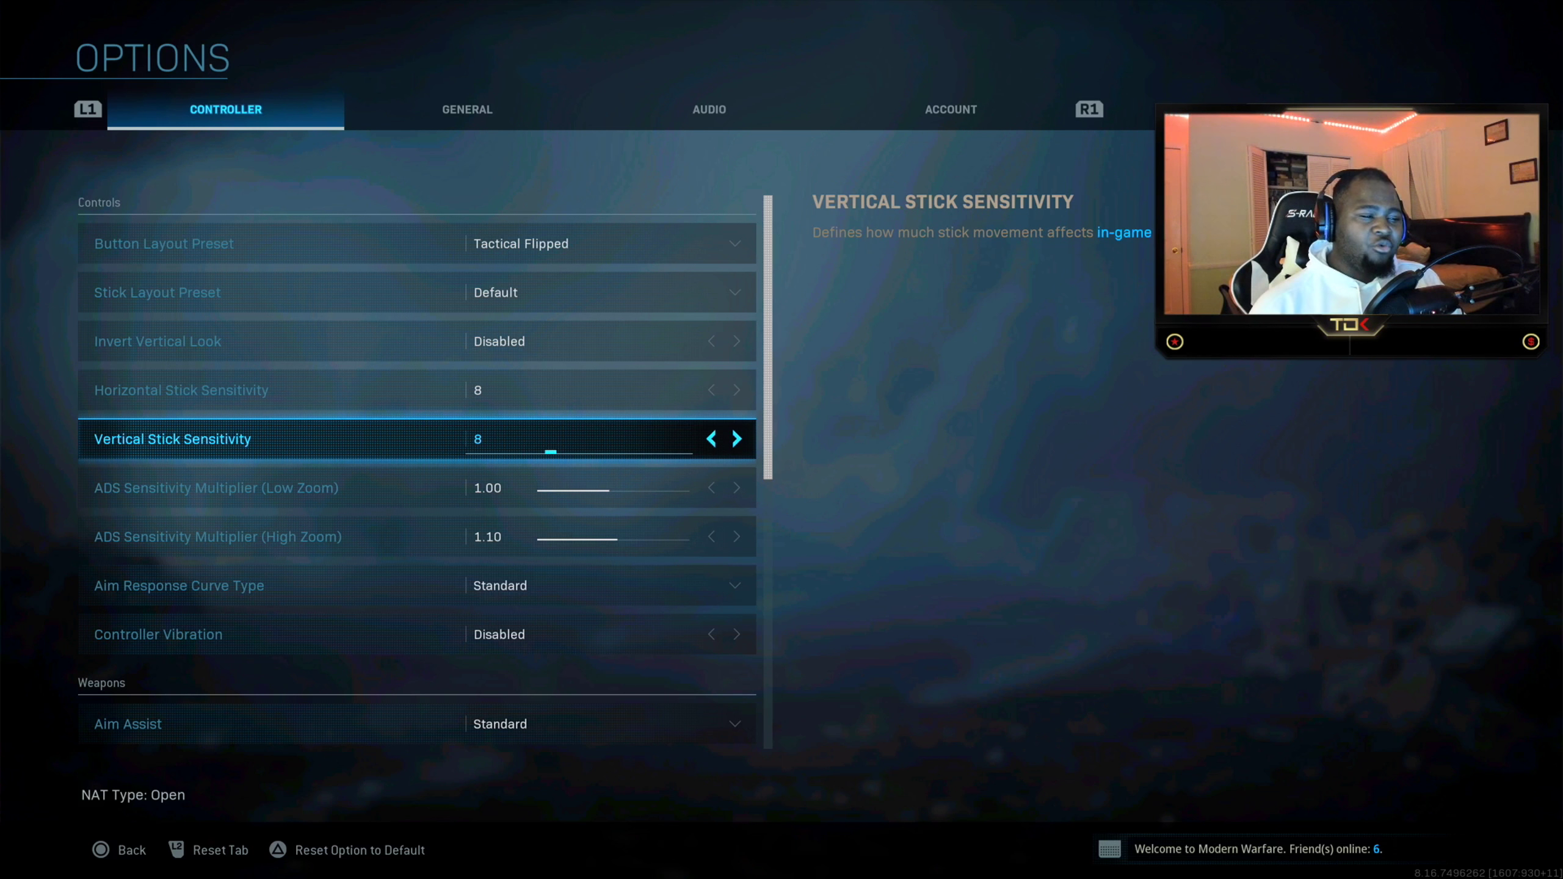
left_click(181, 390)
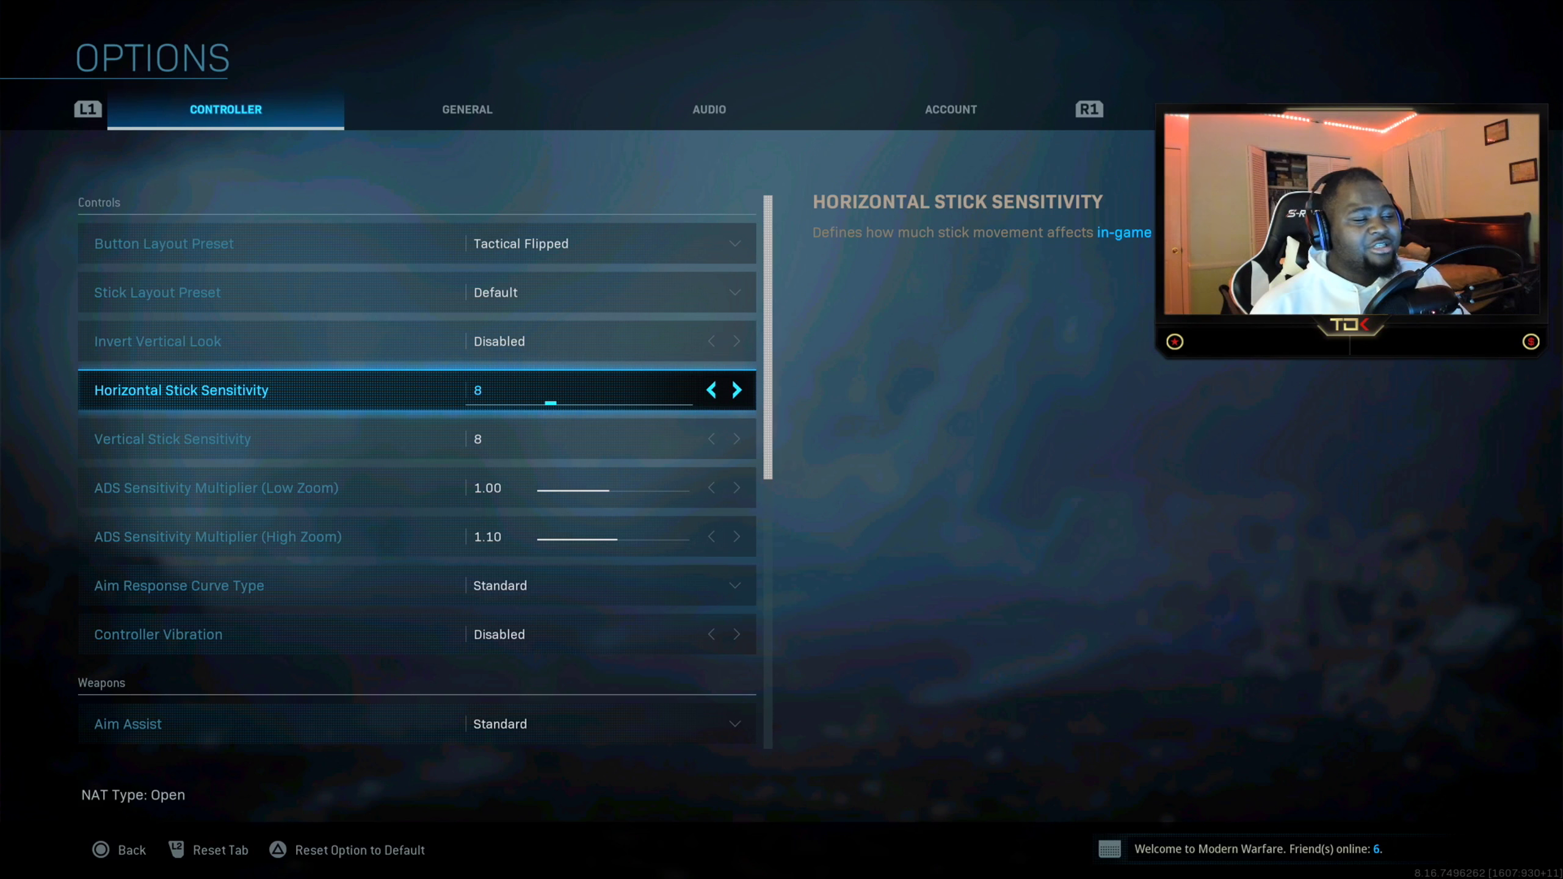
left_click(172, 439)
left_click(216, 488)
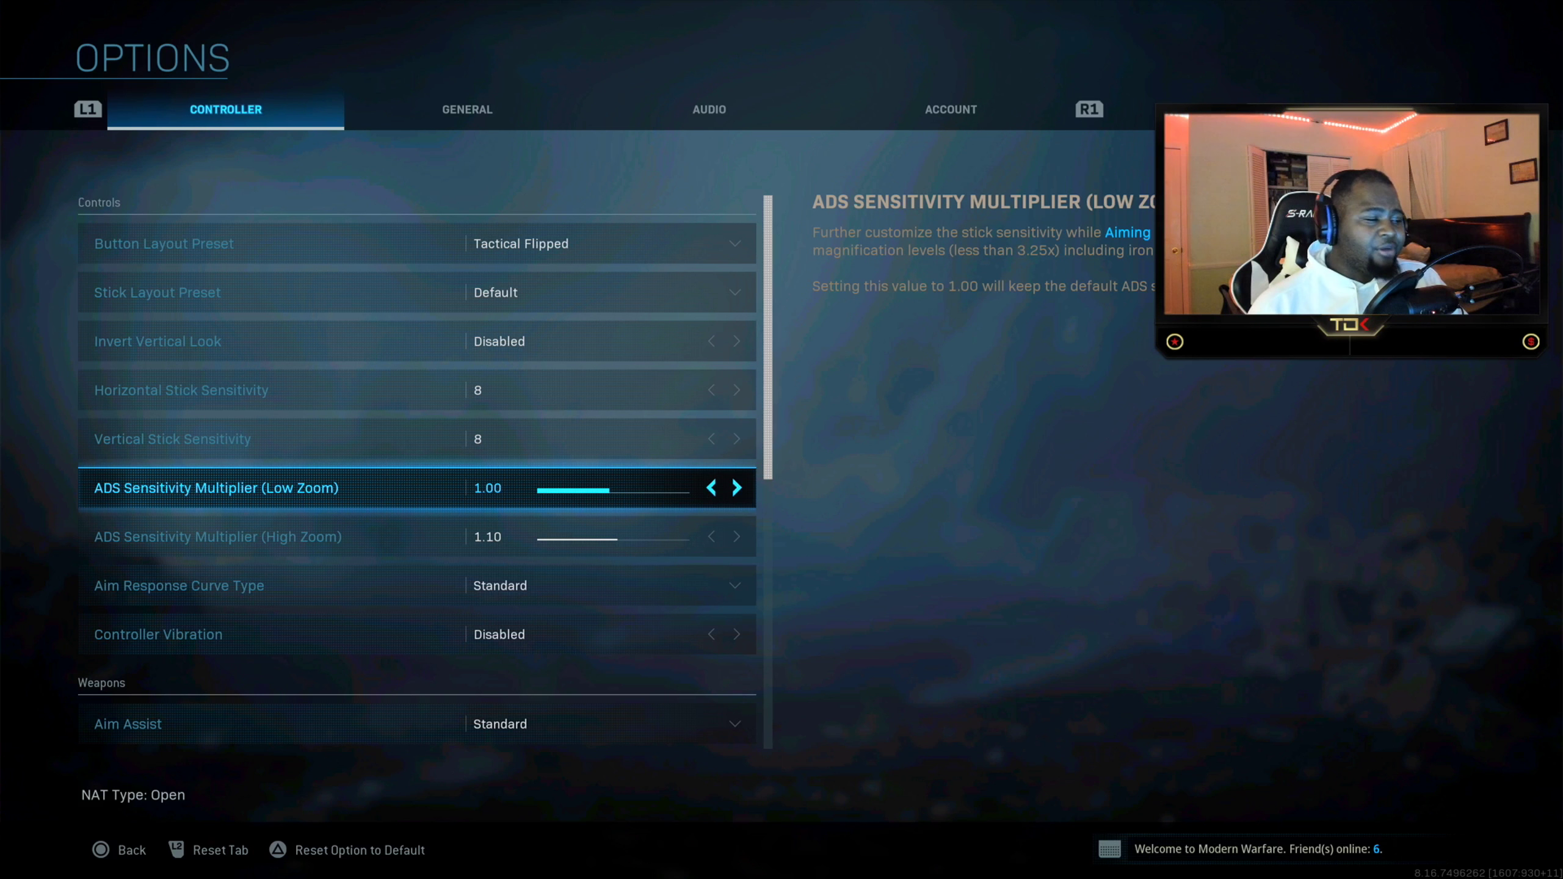
left_click(218, 536)
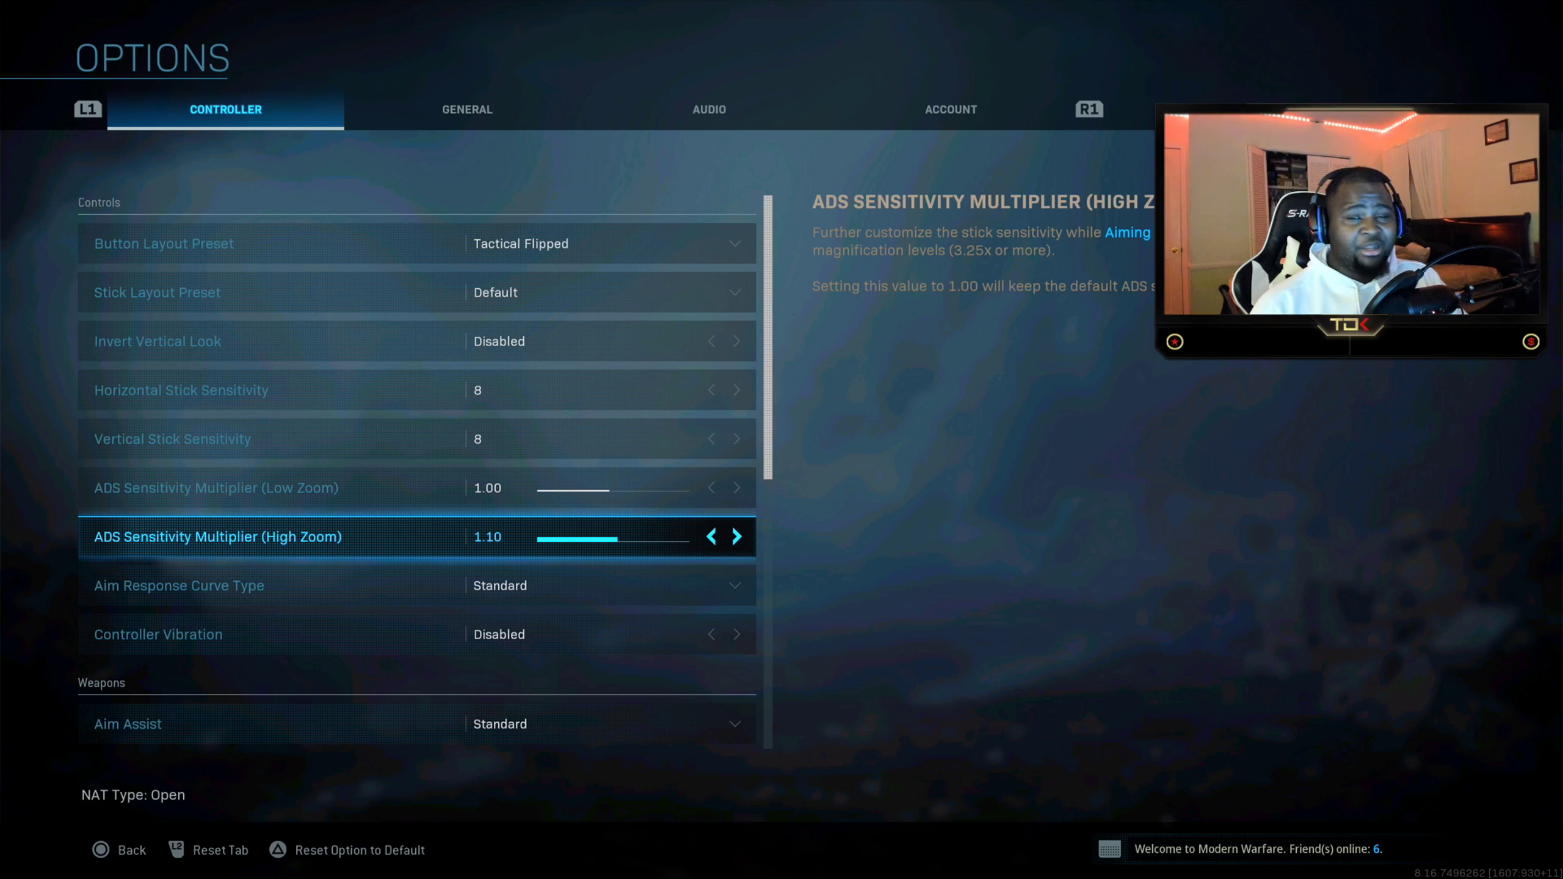
key("Down")
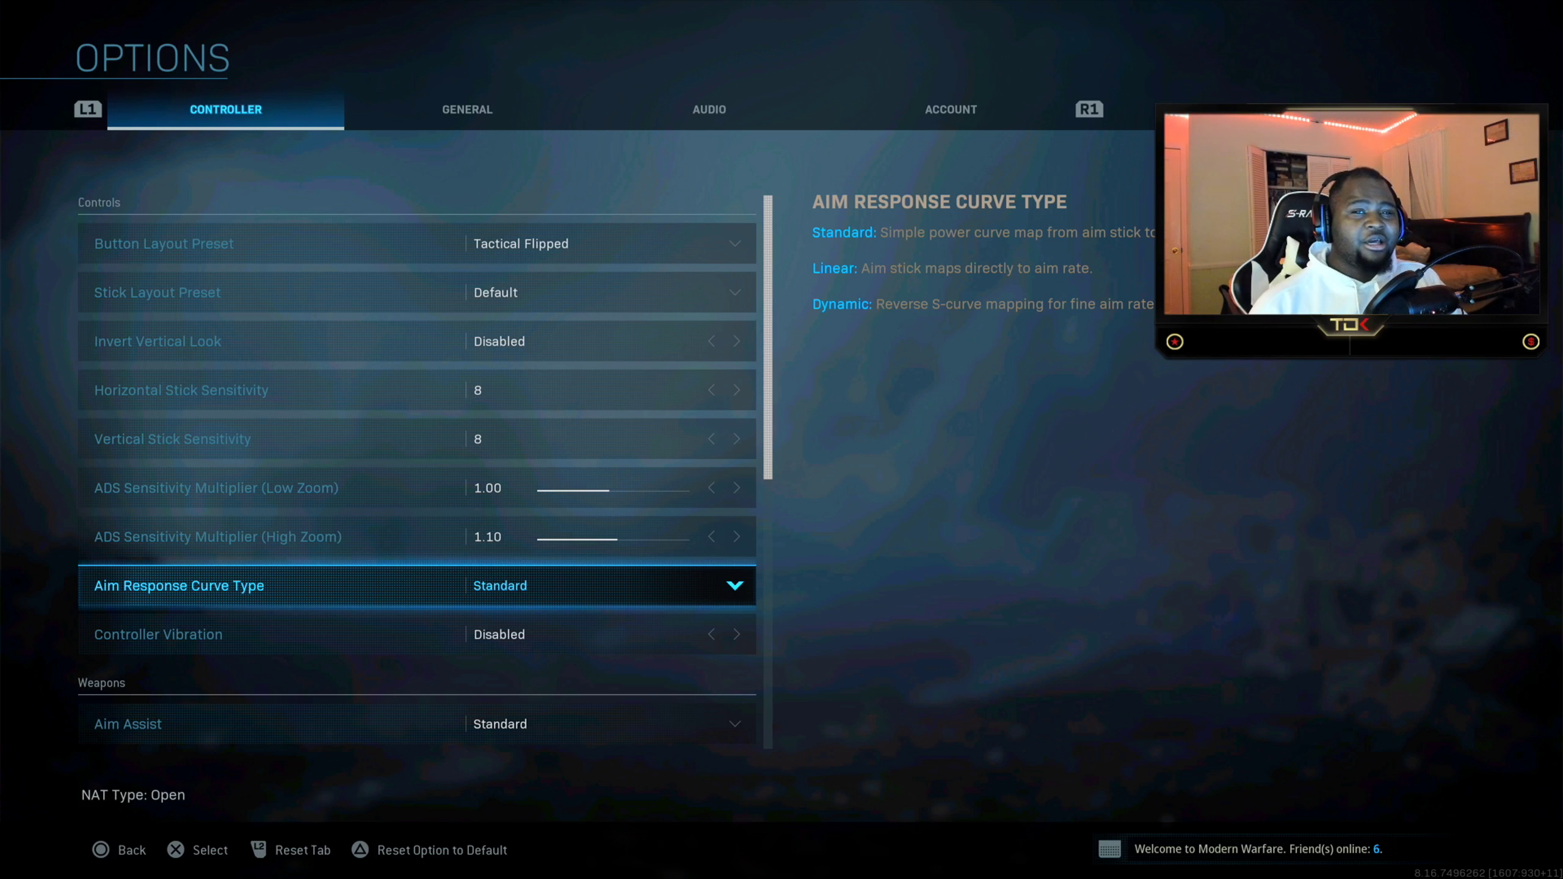
key("Down")
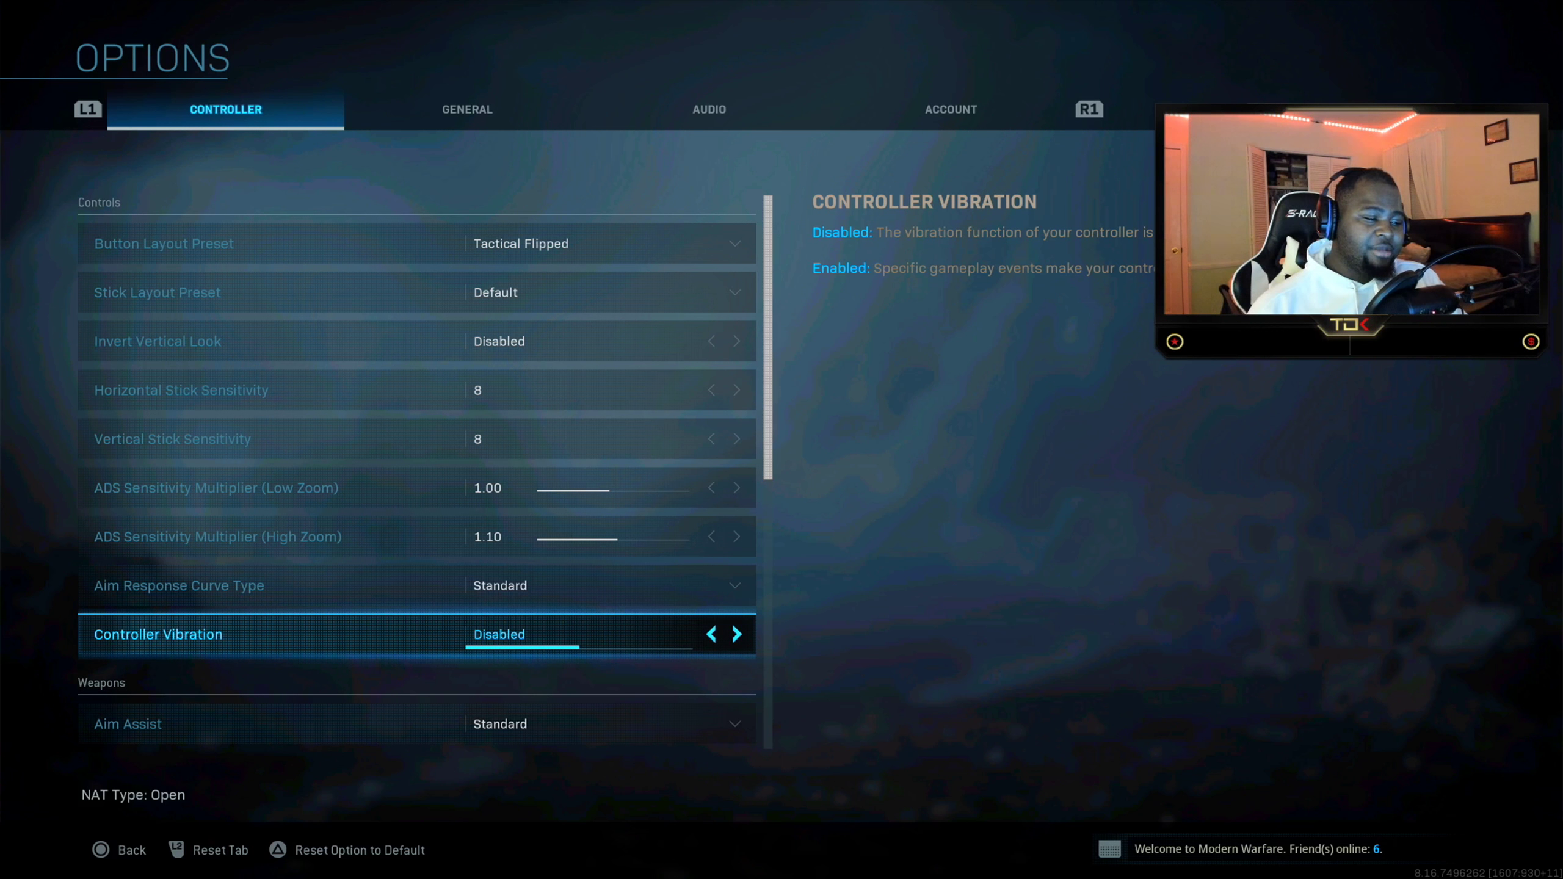
- Examine the controller's weapon settings, from aim assist and weapon mounting through use/reload behavior to the depleted ammo weapon switch
key("Down")
key("Down")
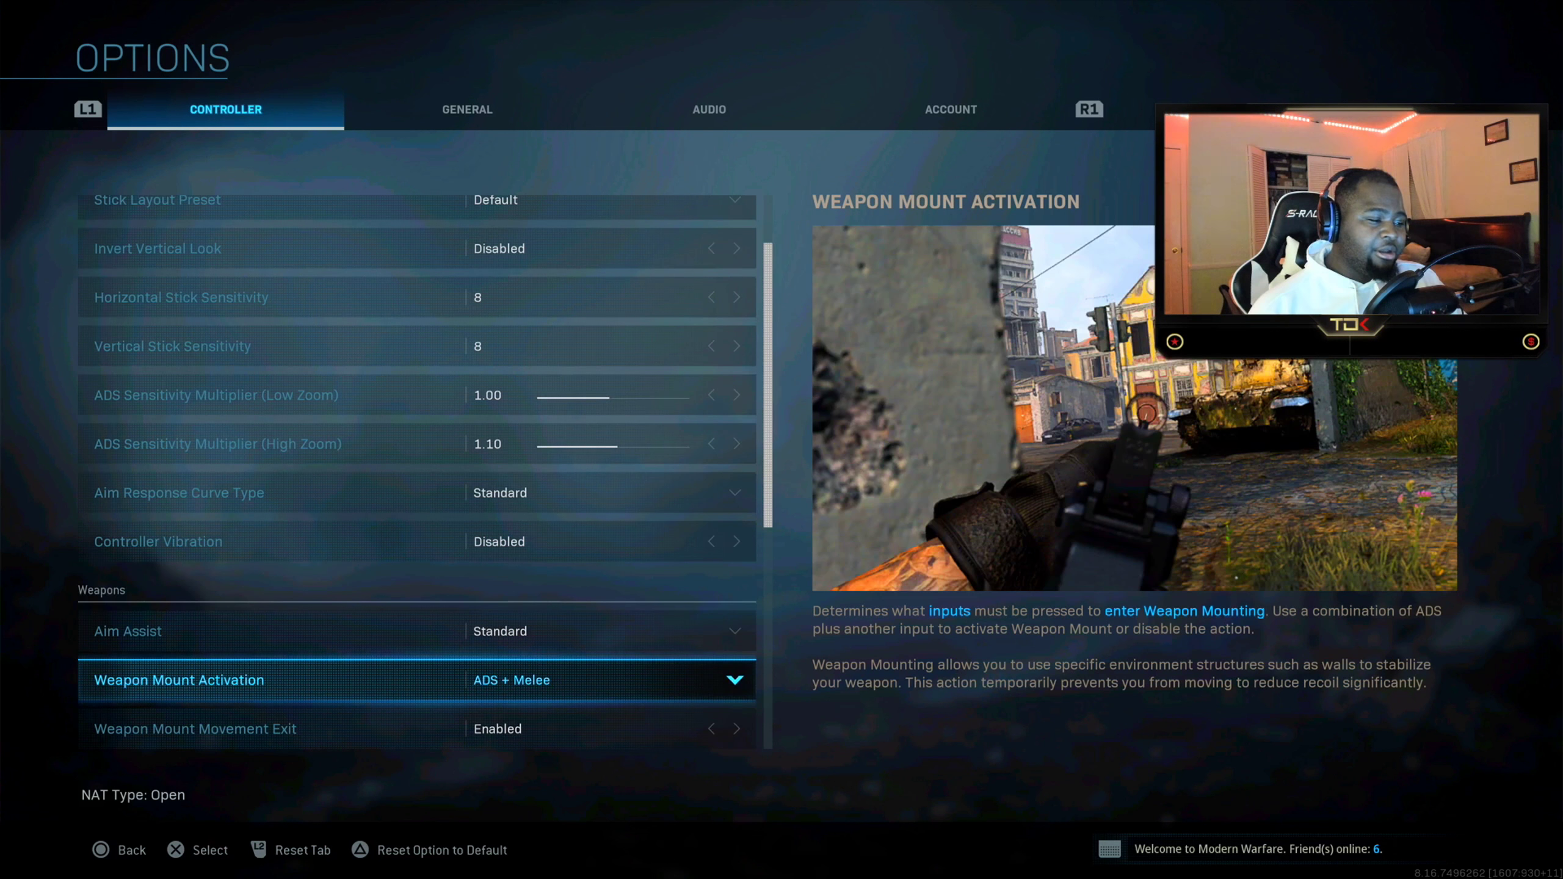
key("Down")
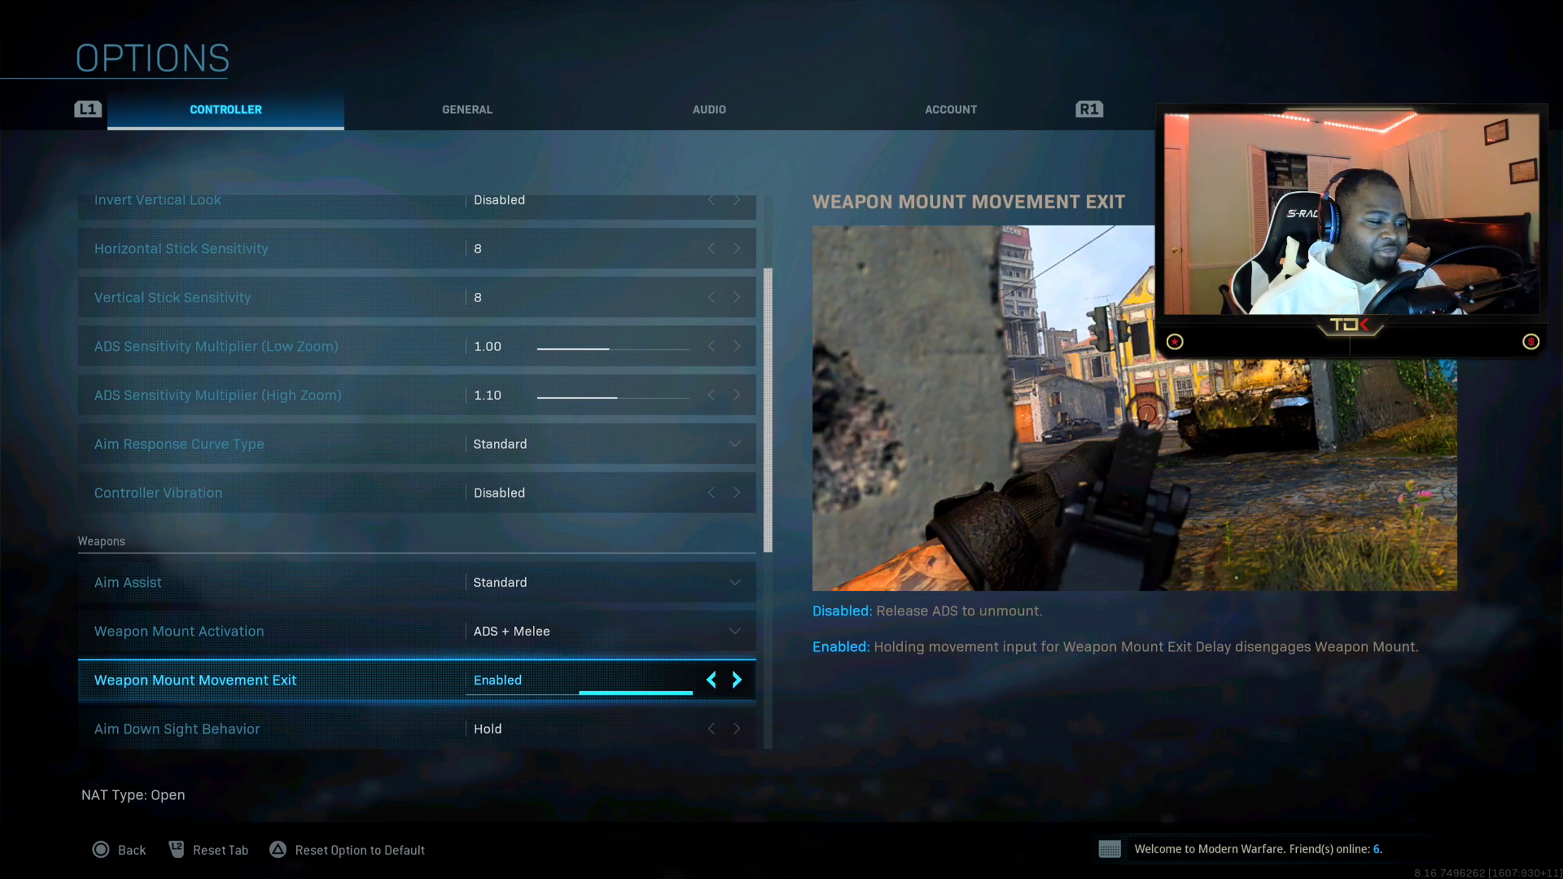
key("Down")
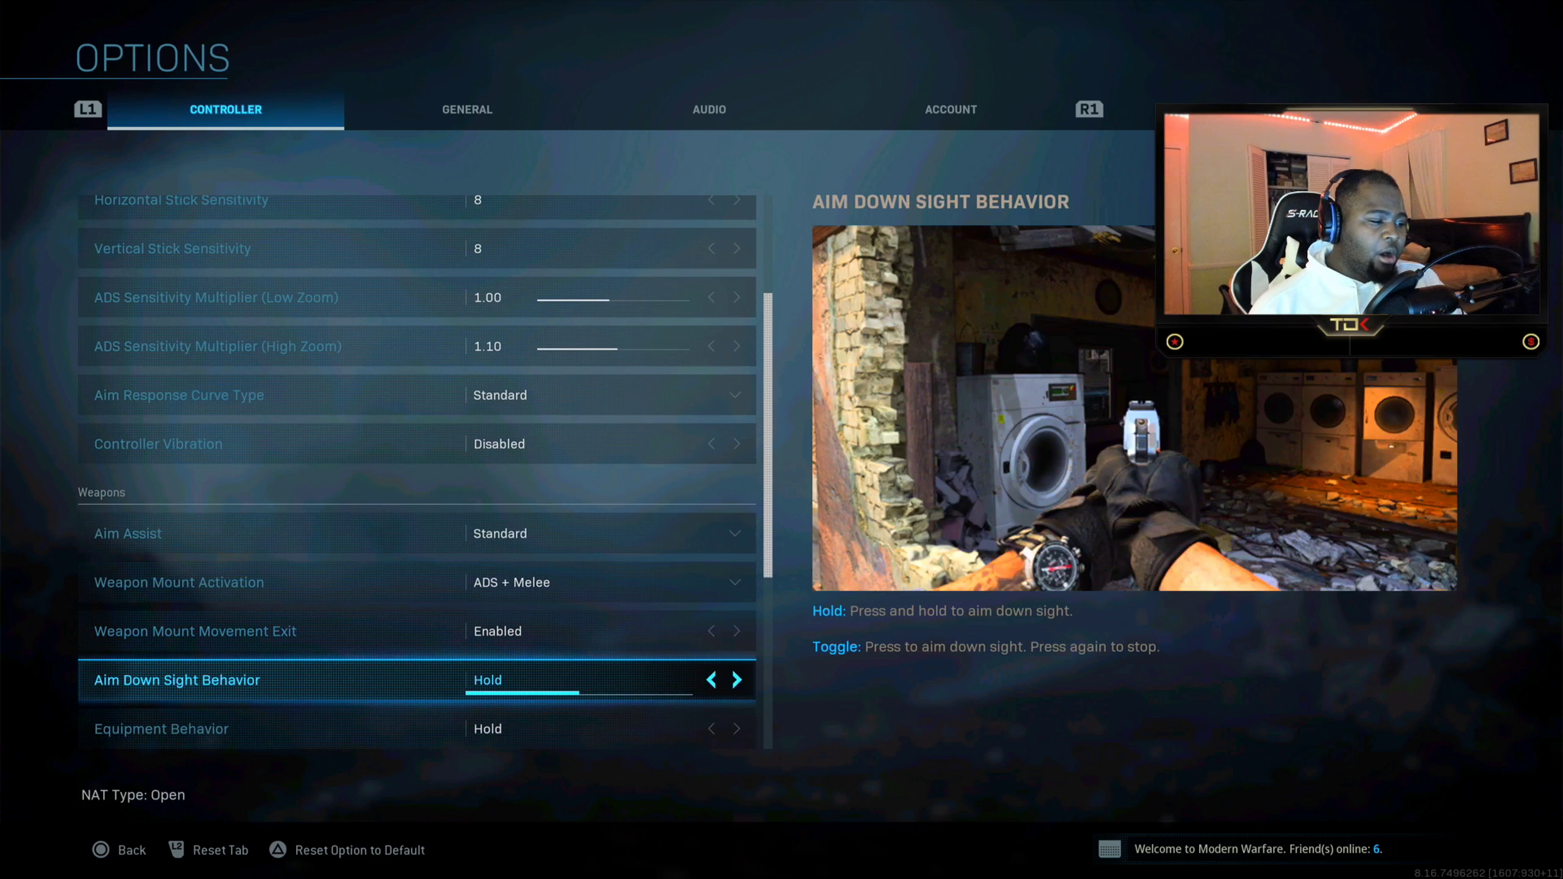
key("Down")
key("Down")
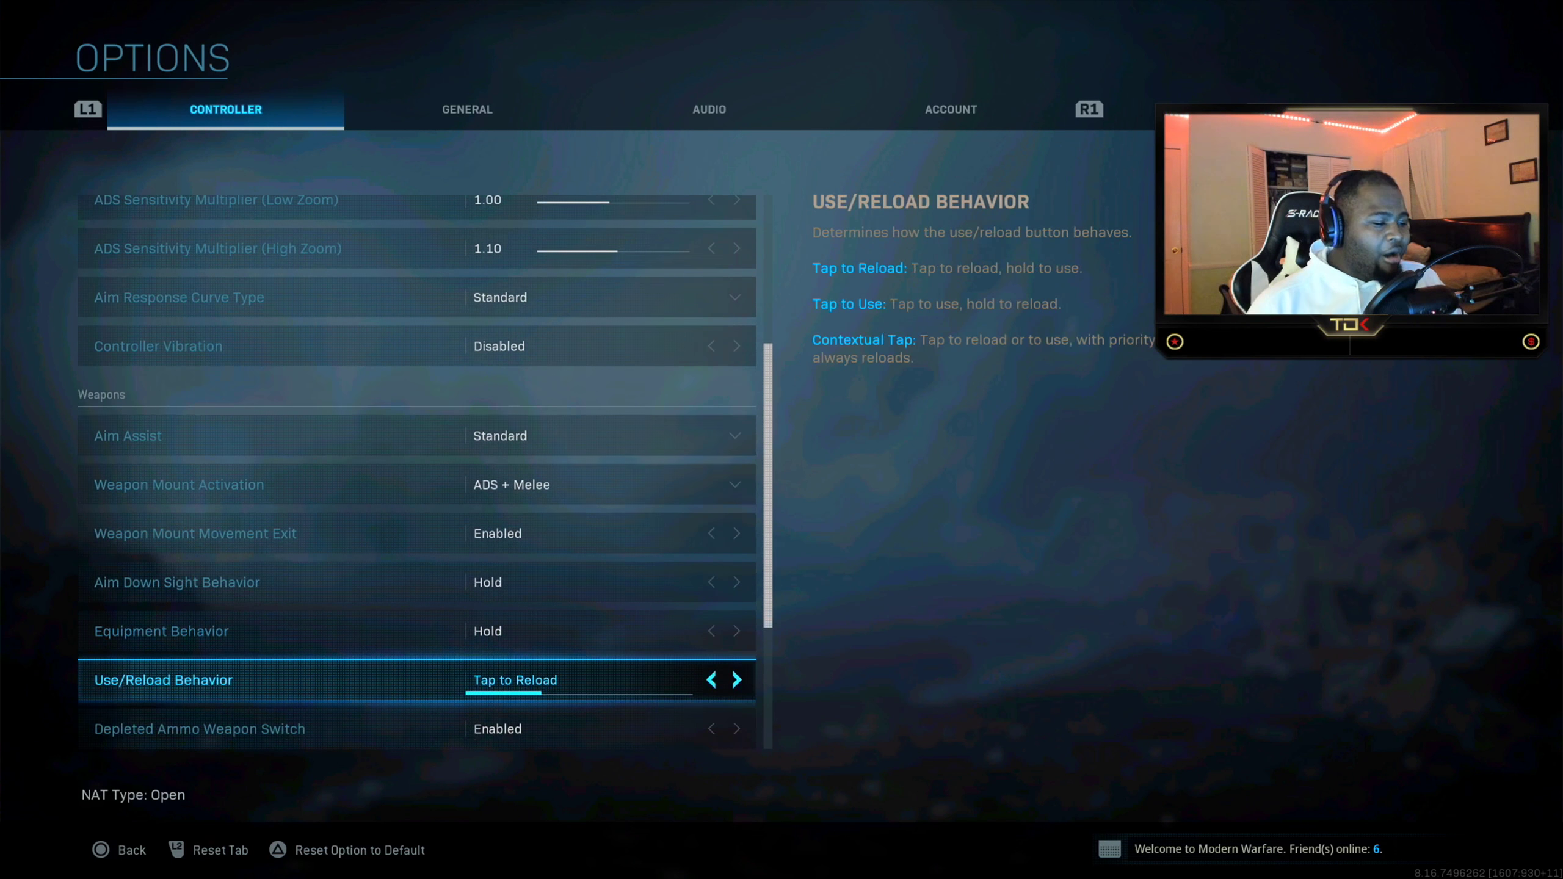
key("Down")
key("Up")
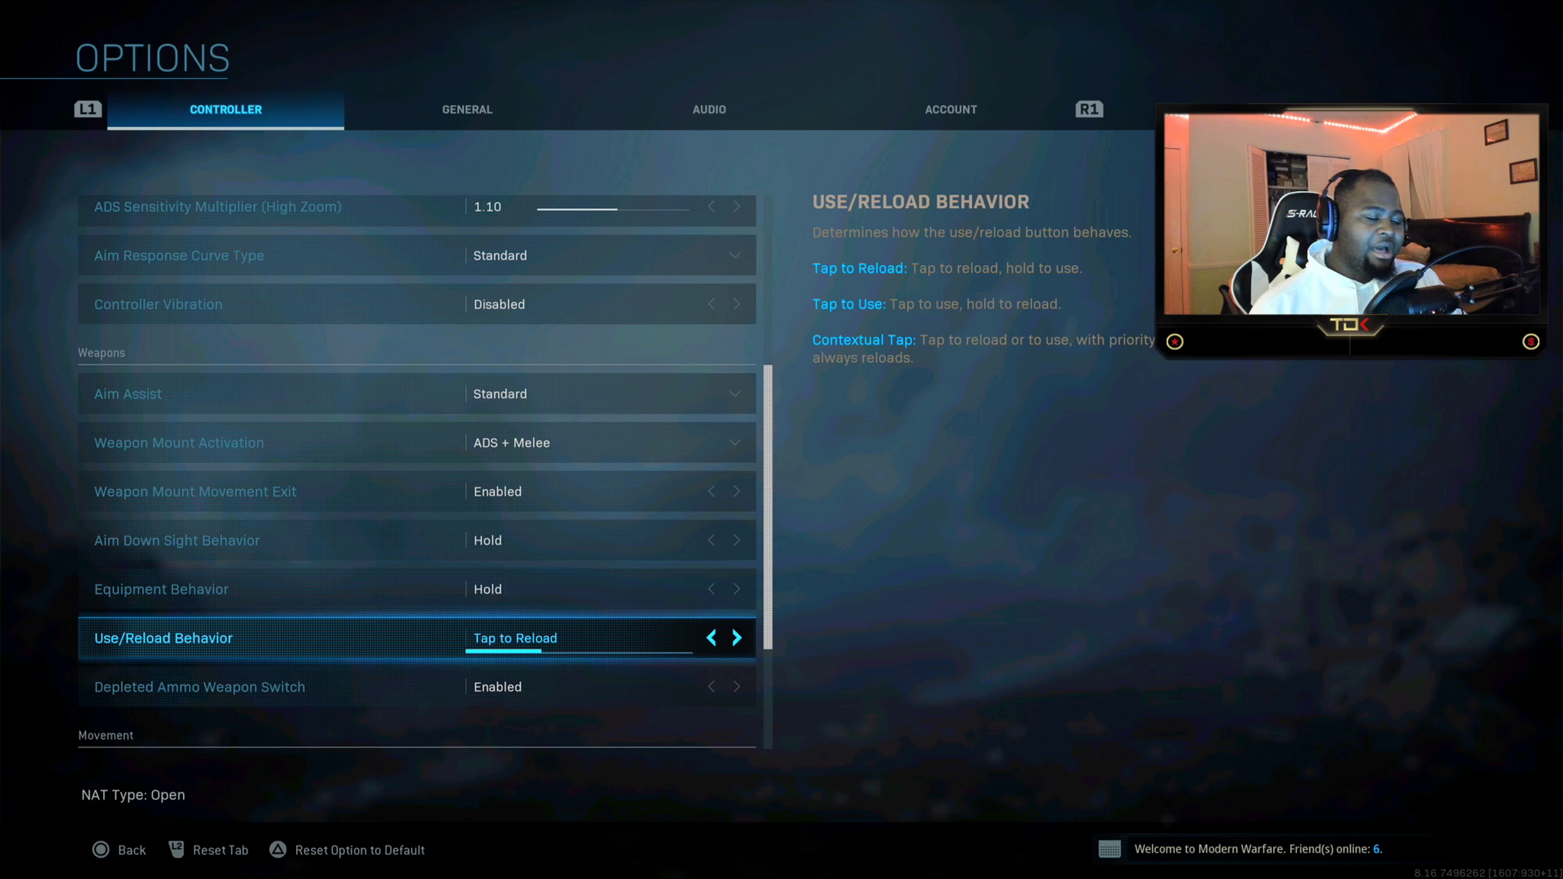
key("Down")
- Review the movement settings for slide behavior, auto move forward, automatic sprint and vehicle camera recenter
key("Down")
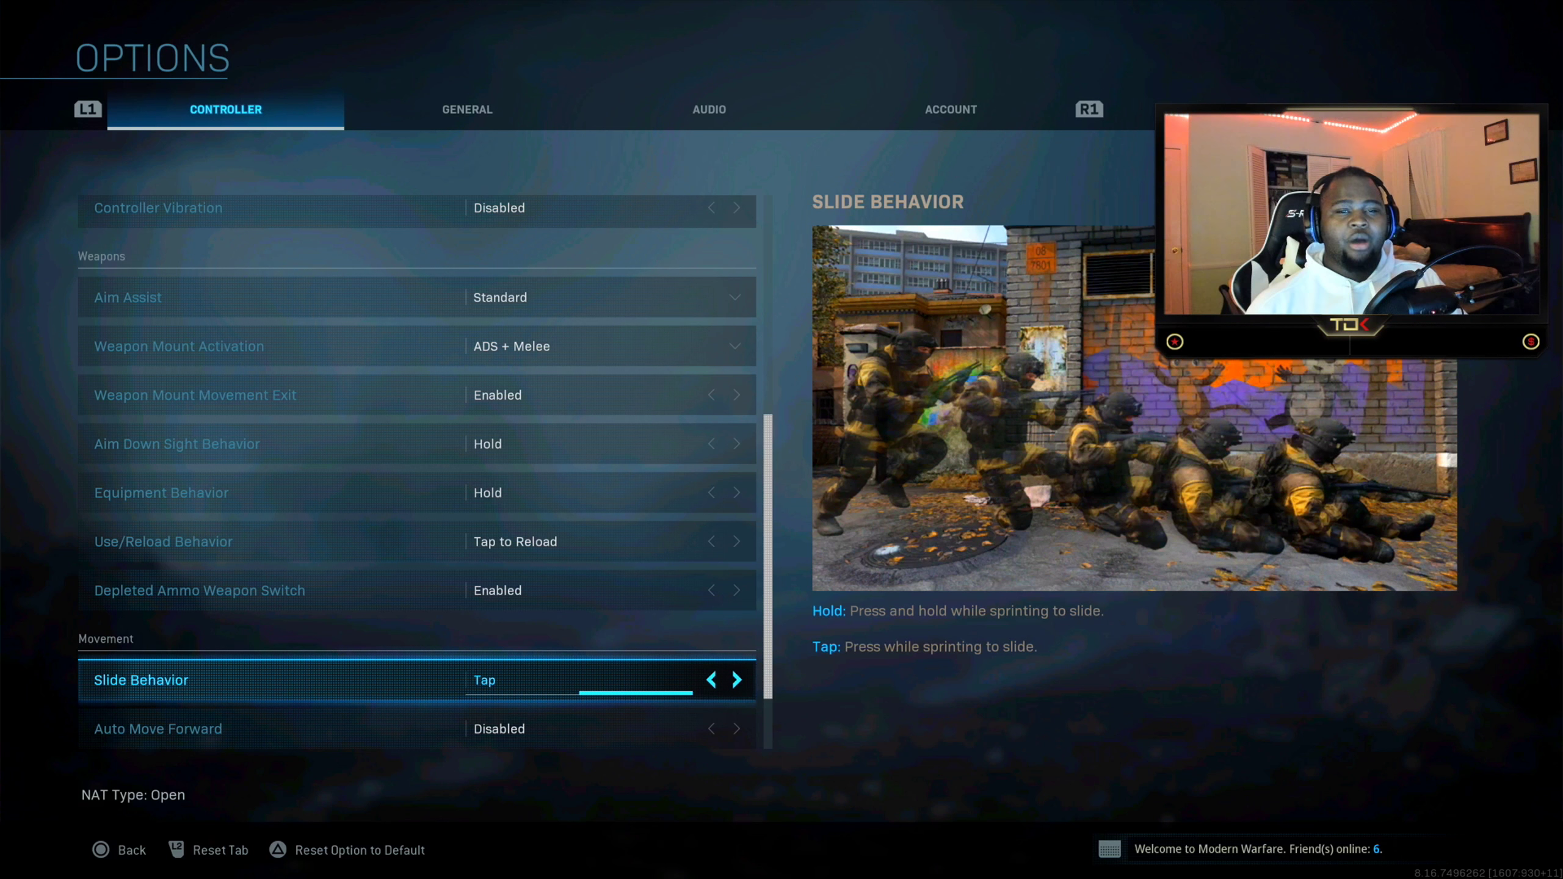
key("Down")
key("Down")
key("Down")
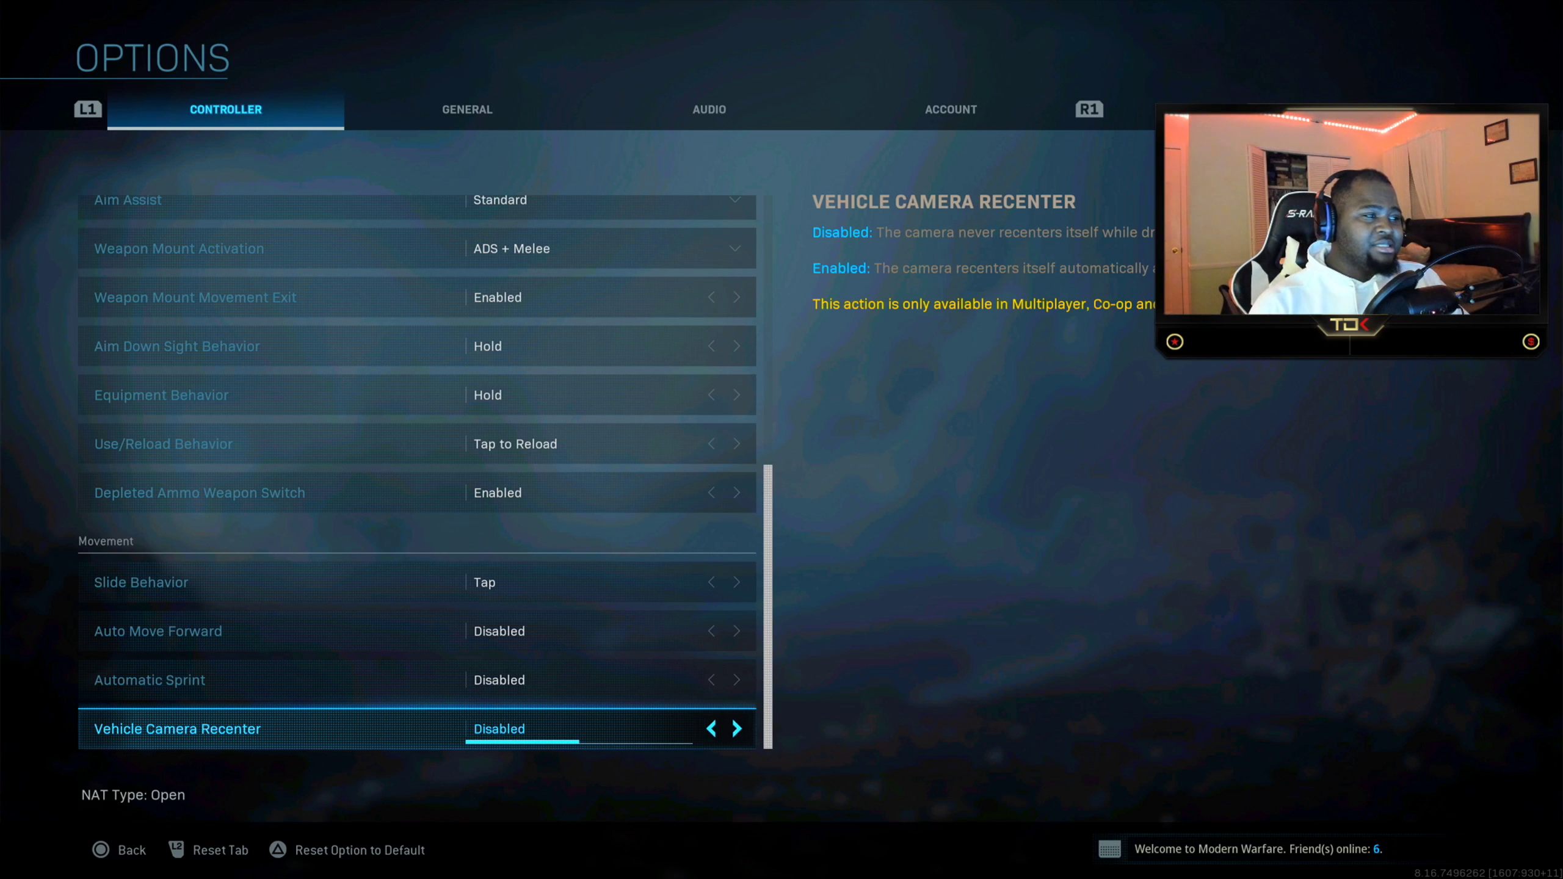
- Open the general options and review the screen settings, including brightness, film grain and tooltips
key("Tab")
key("Down")
key("Down")
key("Down")
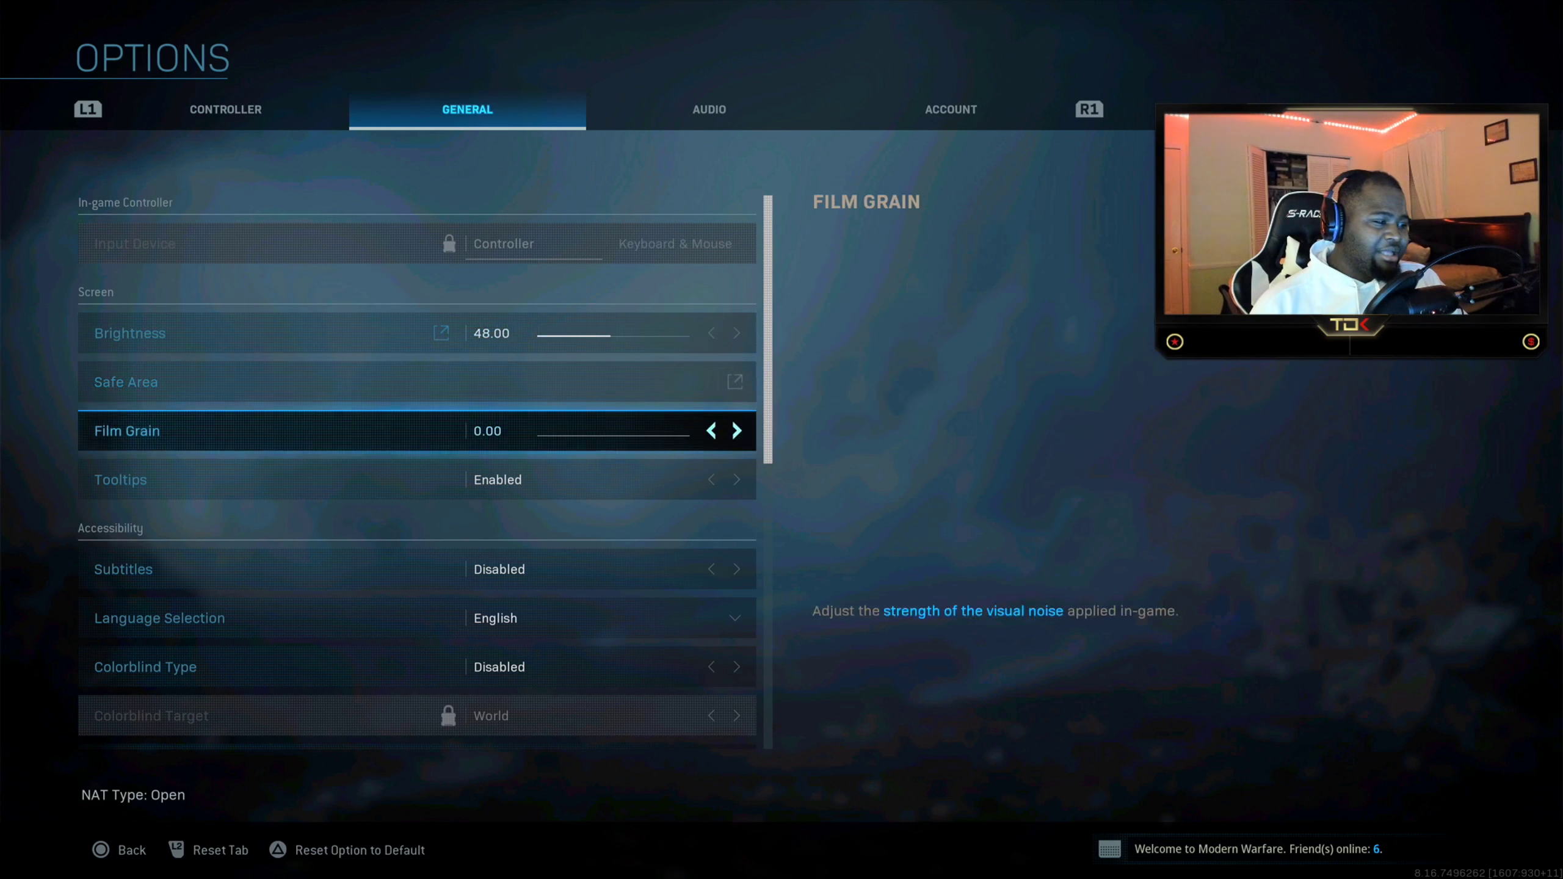
key("Down")
- Examine the accessibility settings in the general options, focusing on world motion blur and weapon motion blur
key("Down")
key("Down")
key("Down")
key("Down")
key("Down")
key("Up")
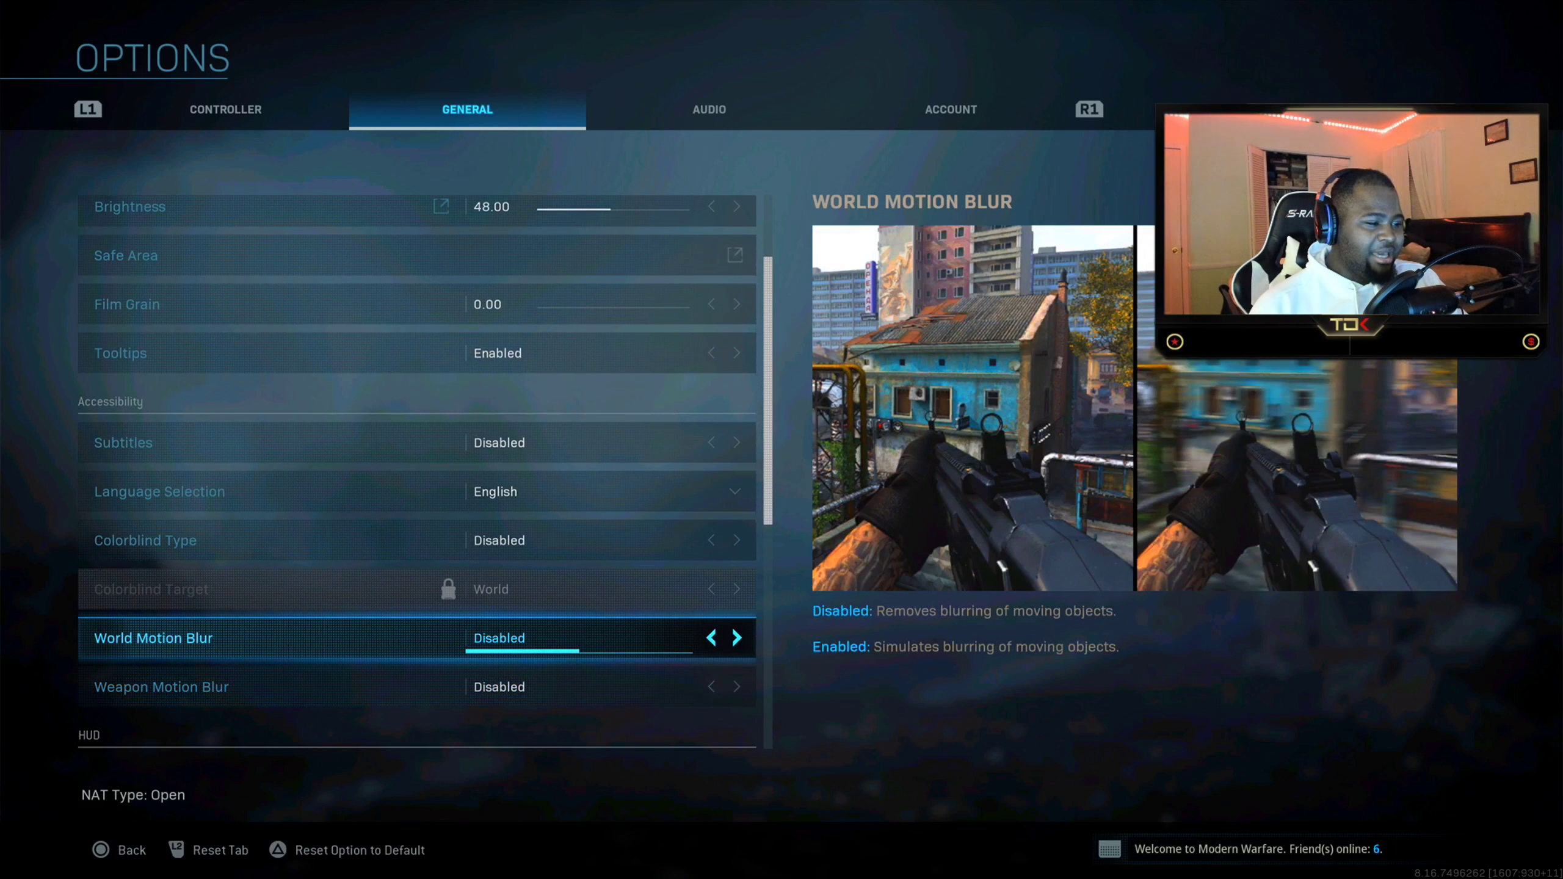
key("Up")
key("Down")
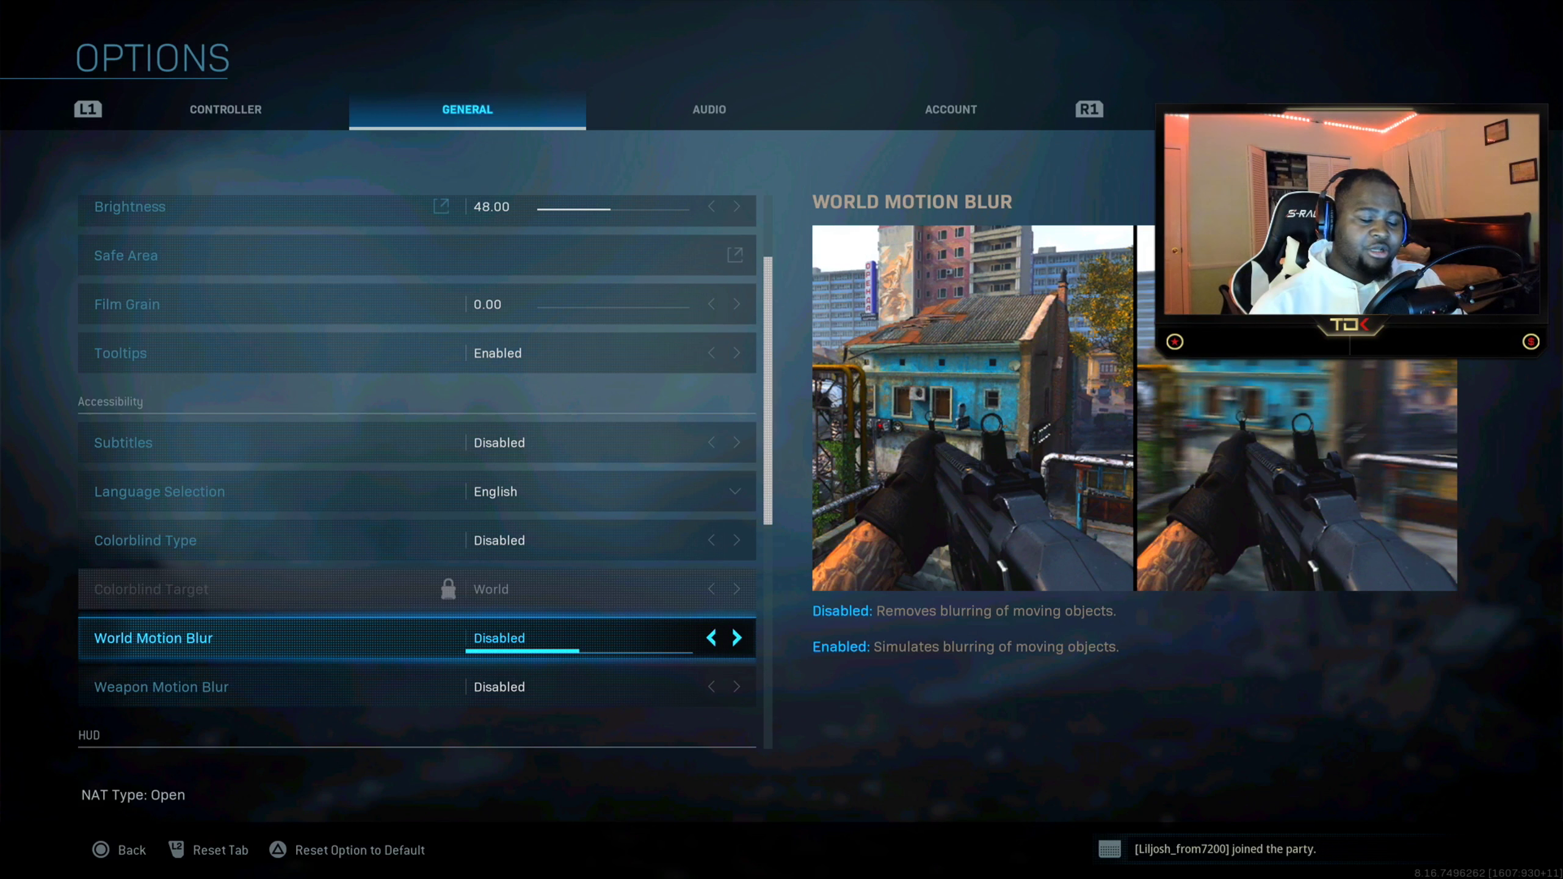
left_click(162, 687)
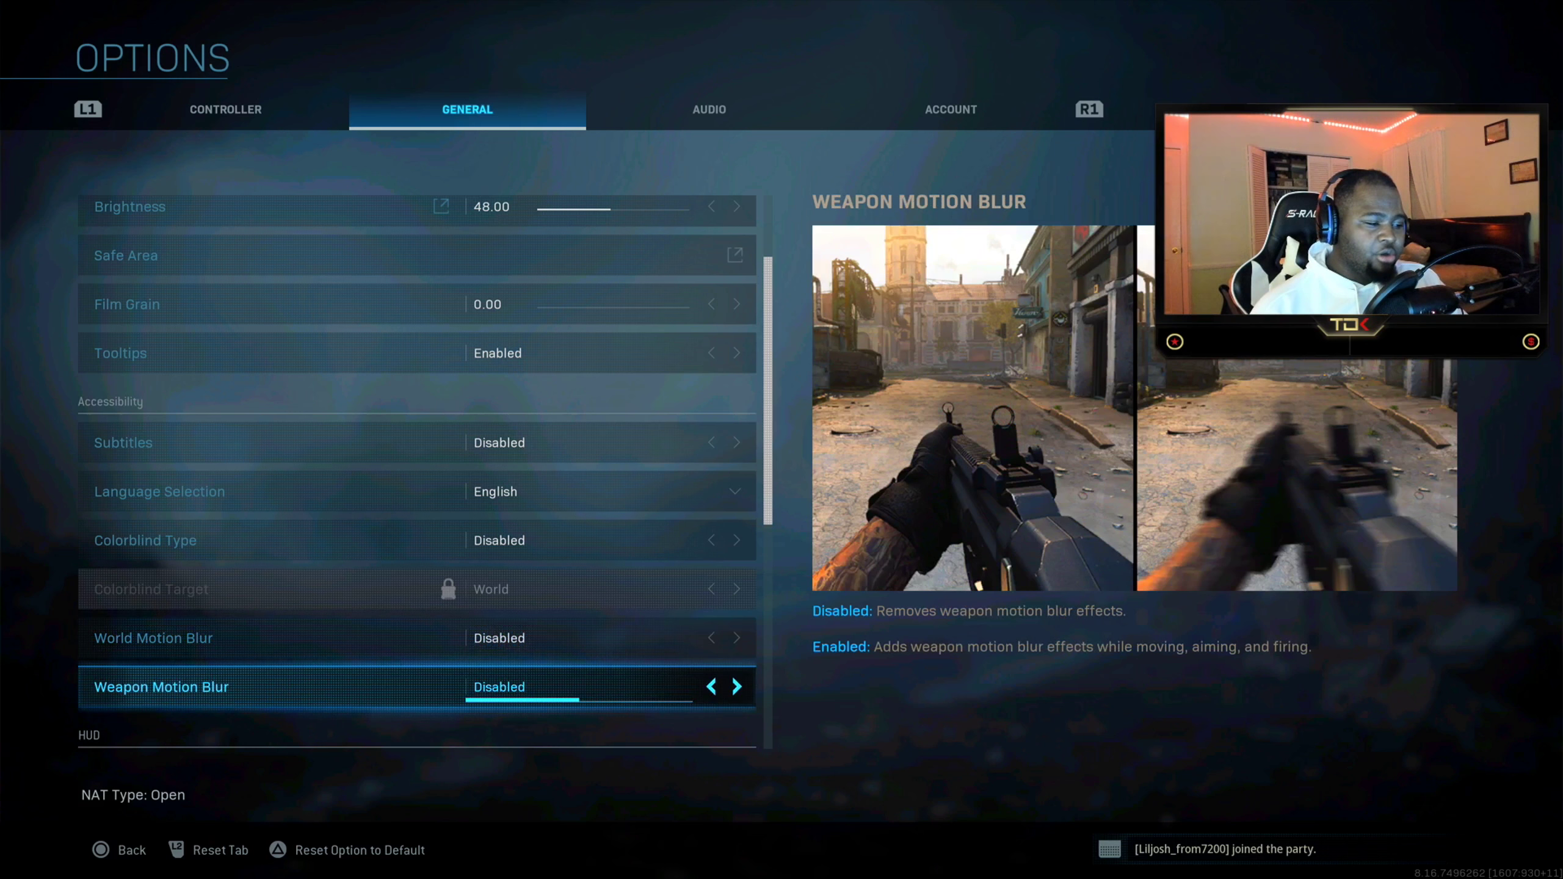
- Review the HUD settings for mini map shape and mini map rotation
key("Down")
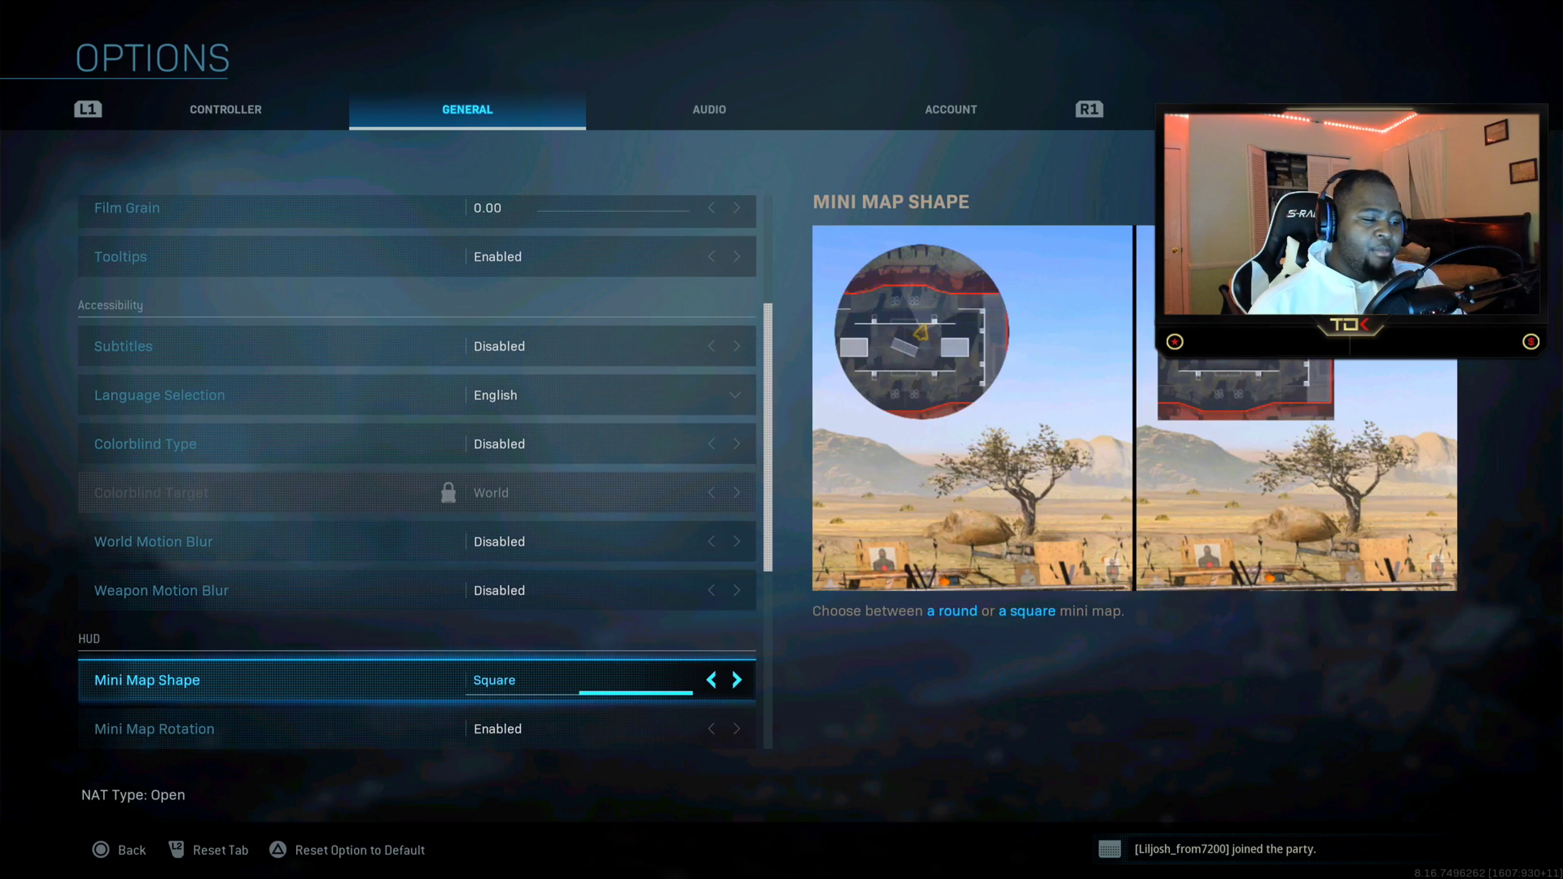
key("Down")
key("Up")
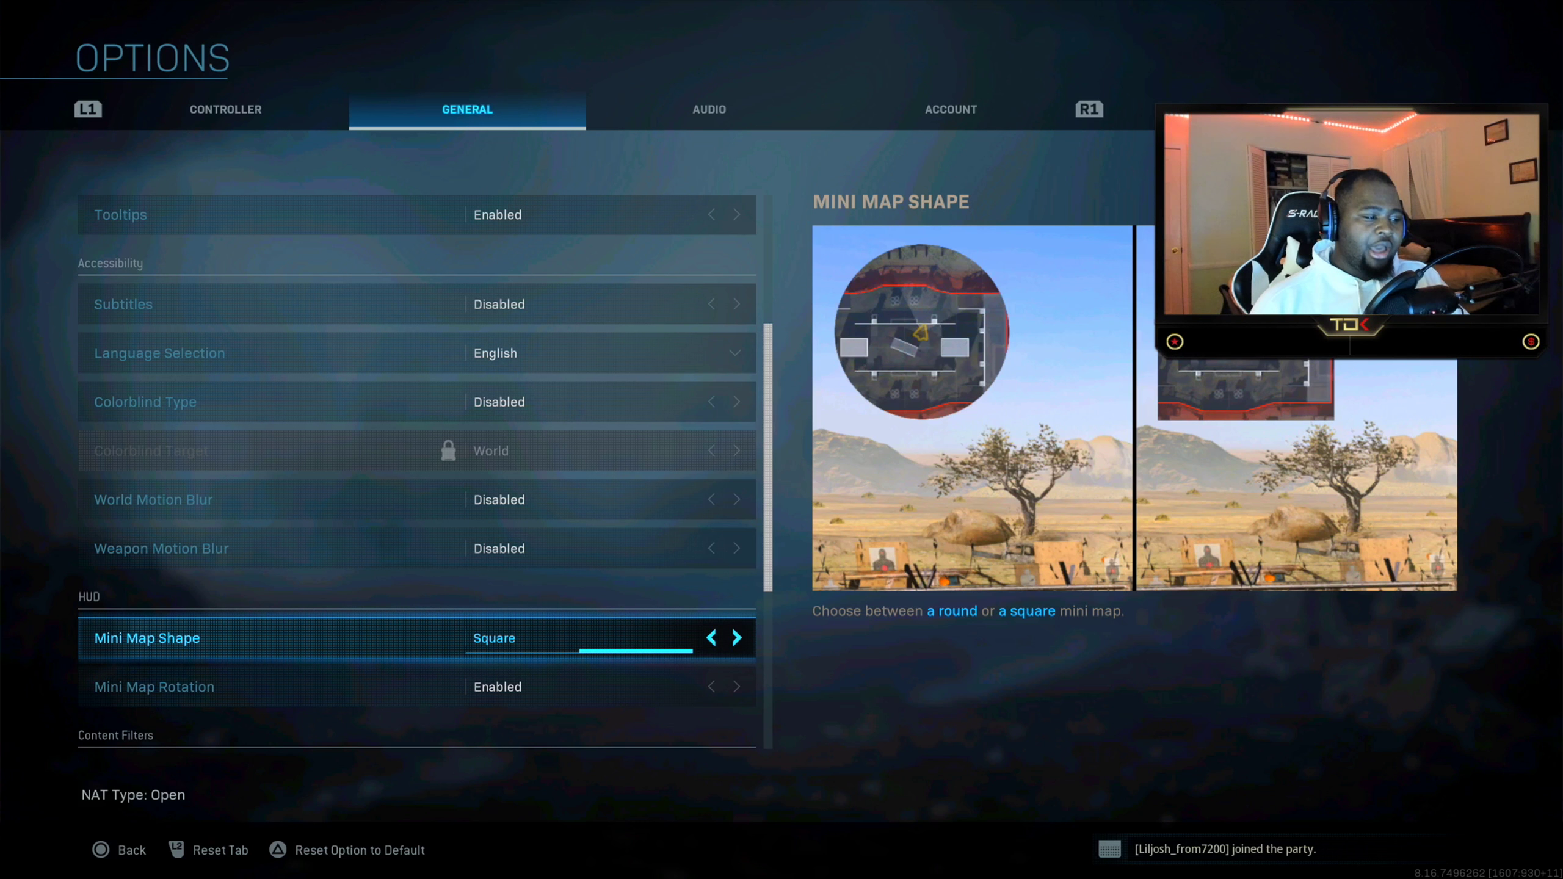
key("Down")
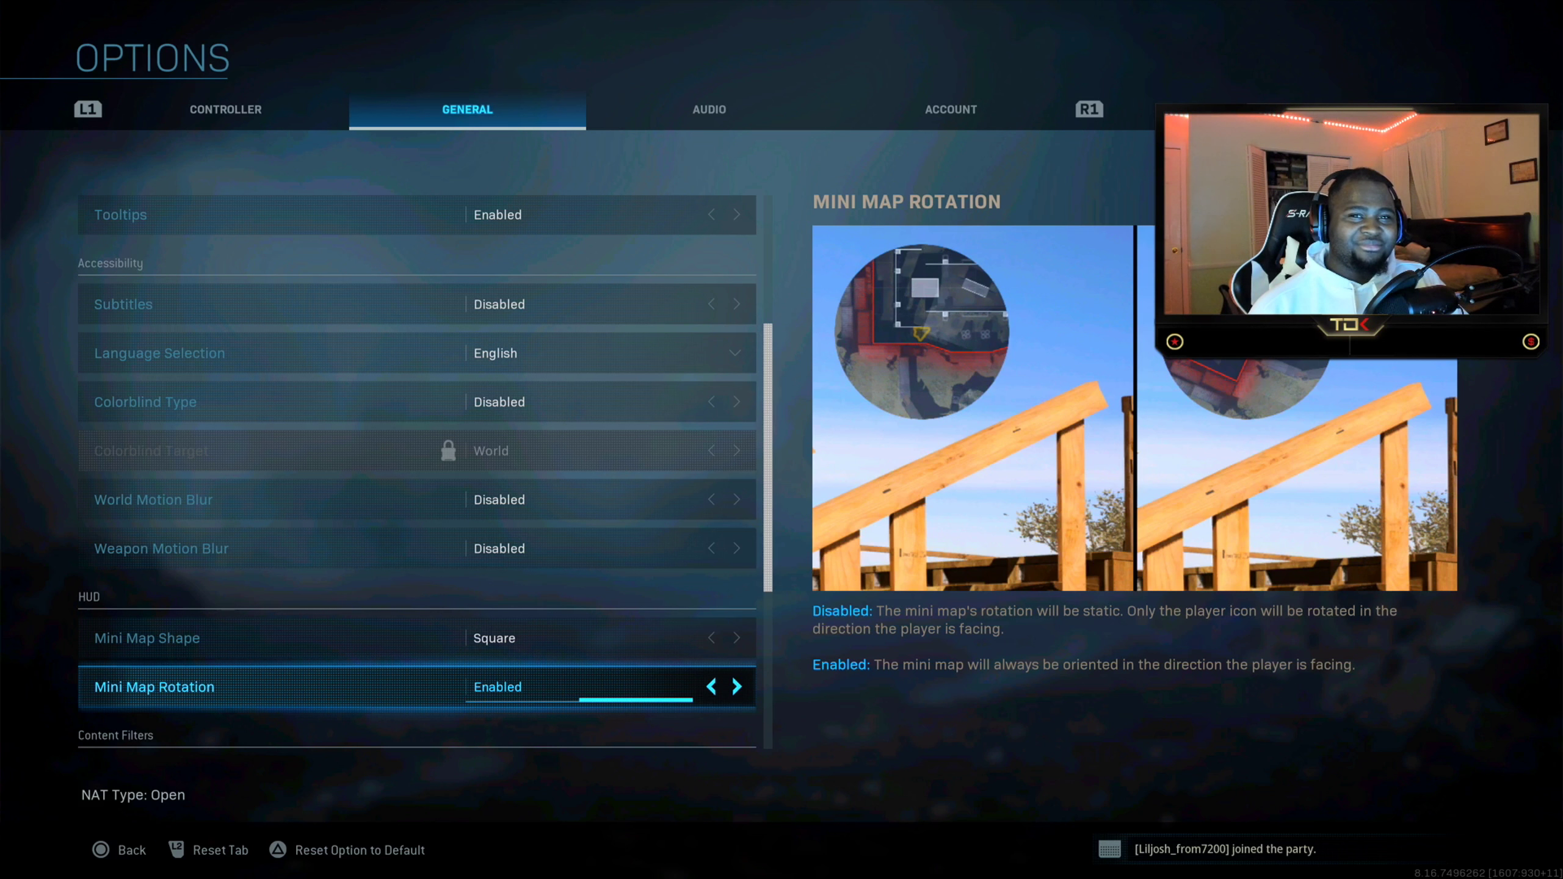
- Check the text chat and profanity filters and world motion blur again, and leave the options for the Warzone menu
key("Down")
key("Down")
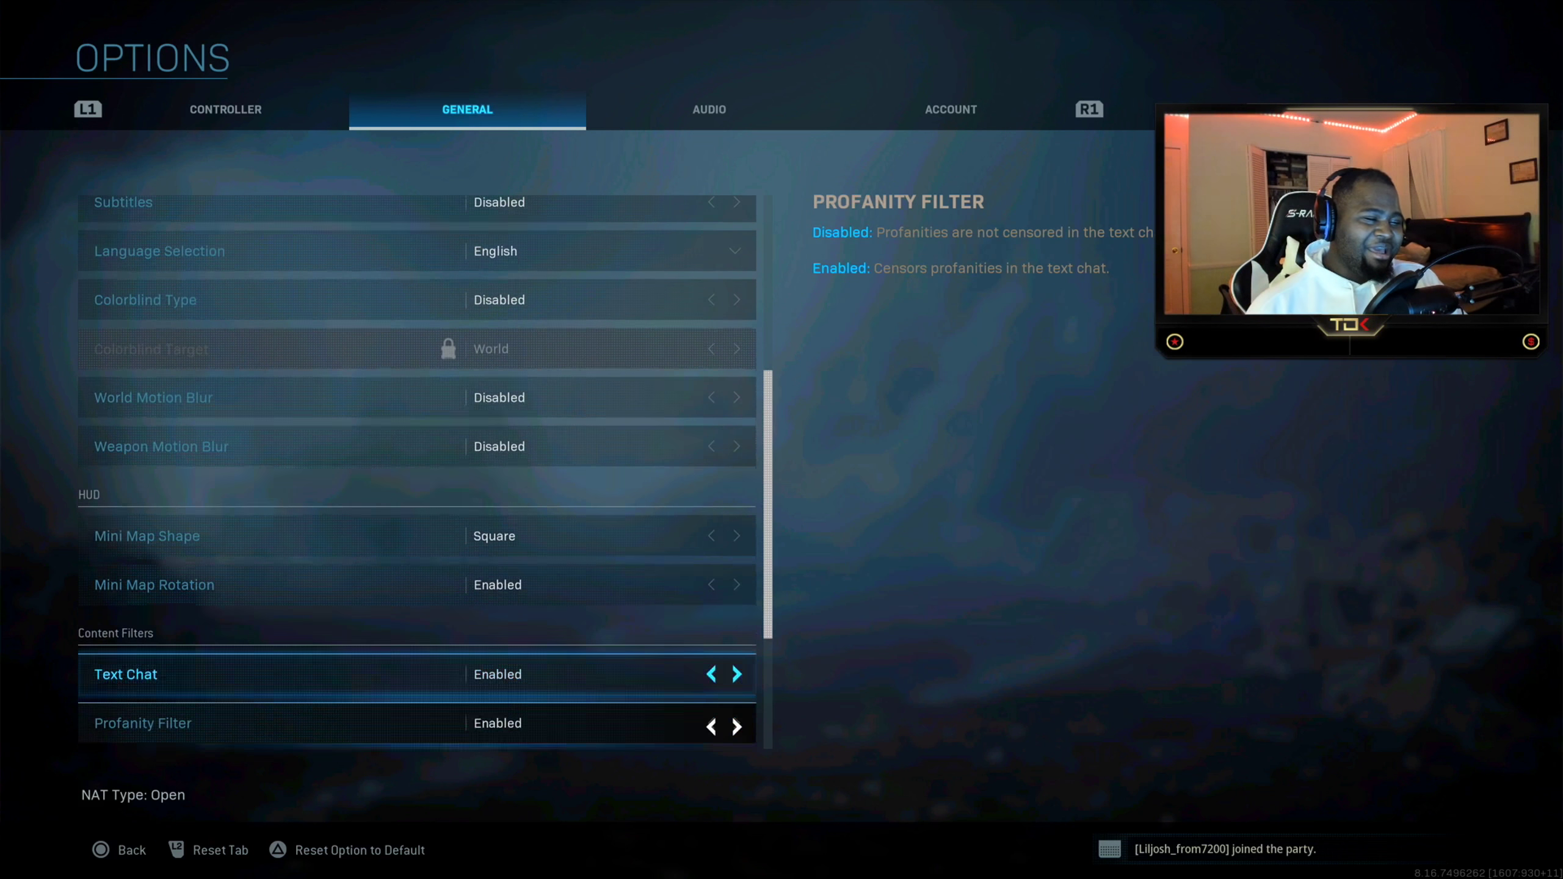
key("Up")
key("Up")
key("Up")
key("Up")
key("Up")
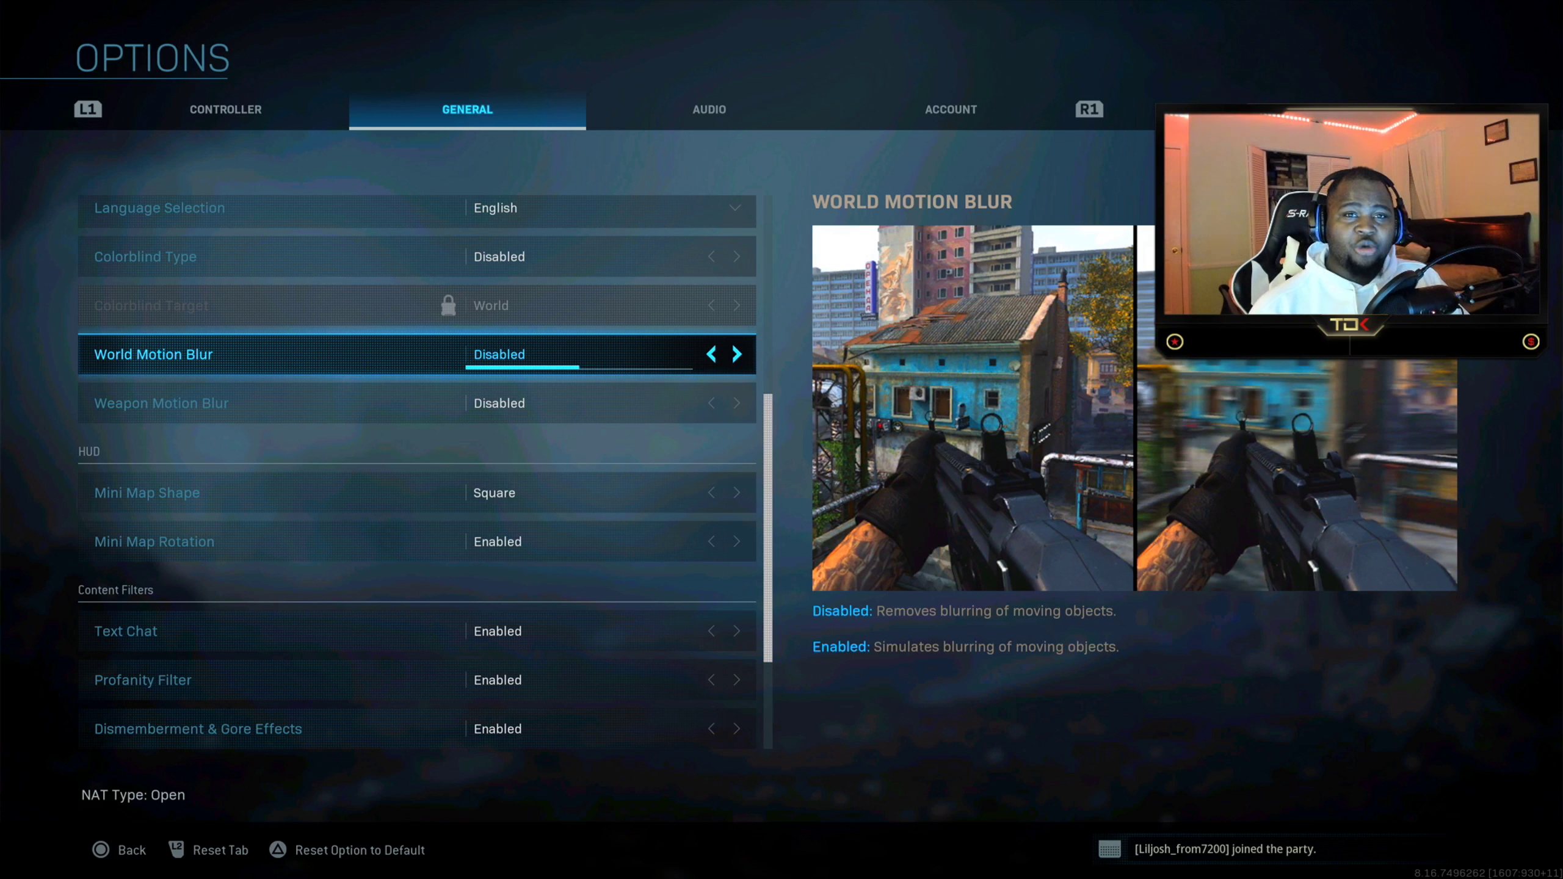
key("Escape")
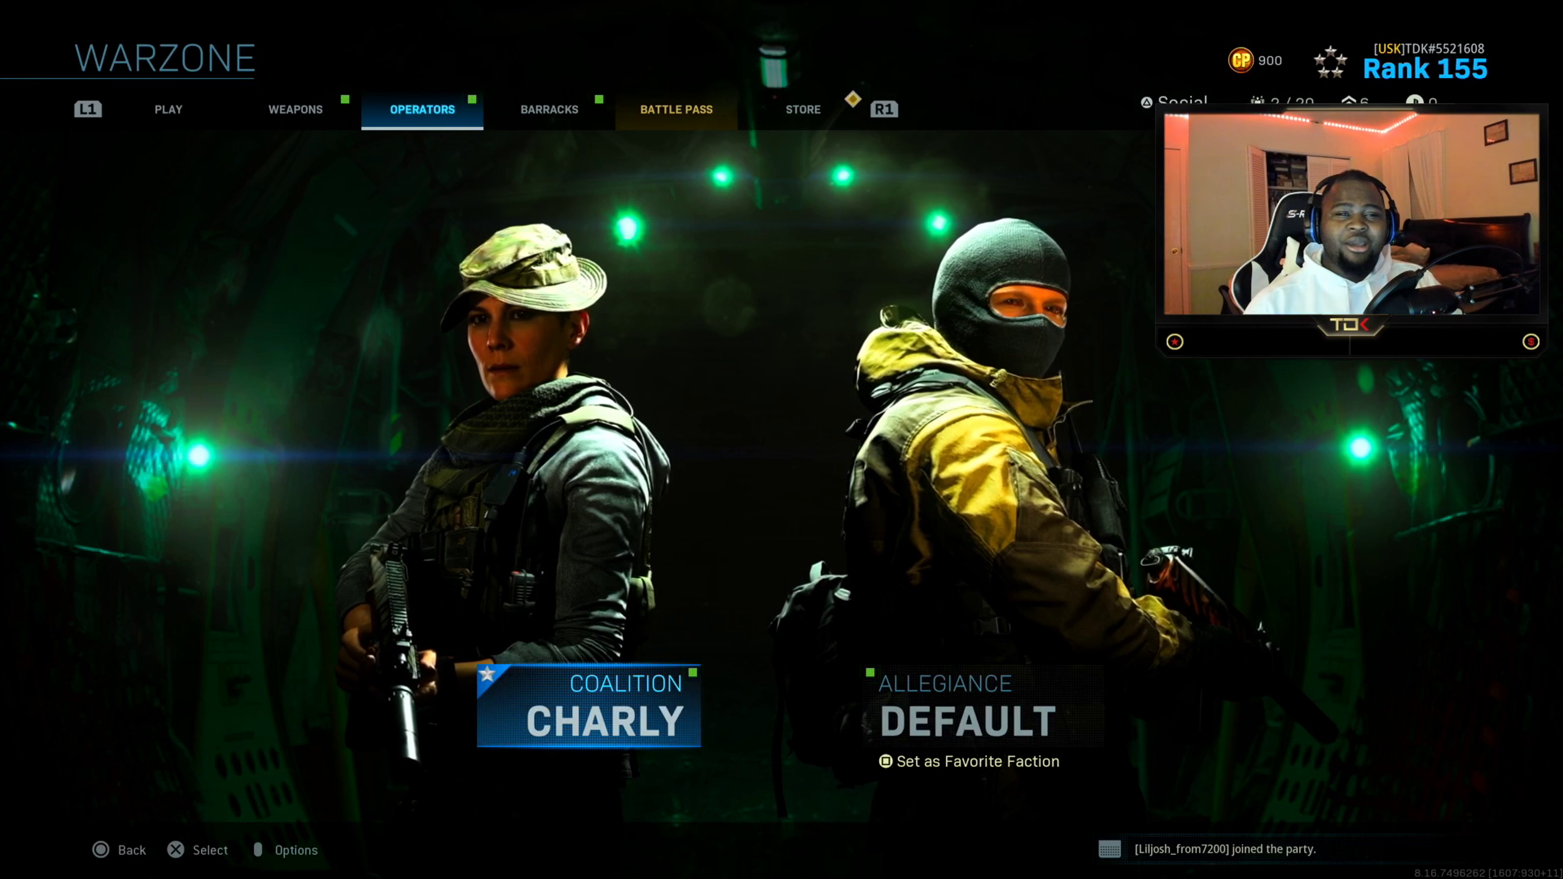